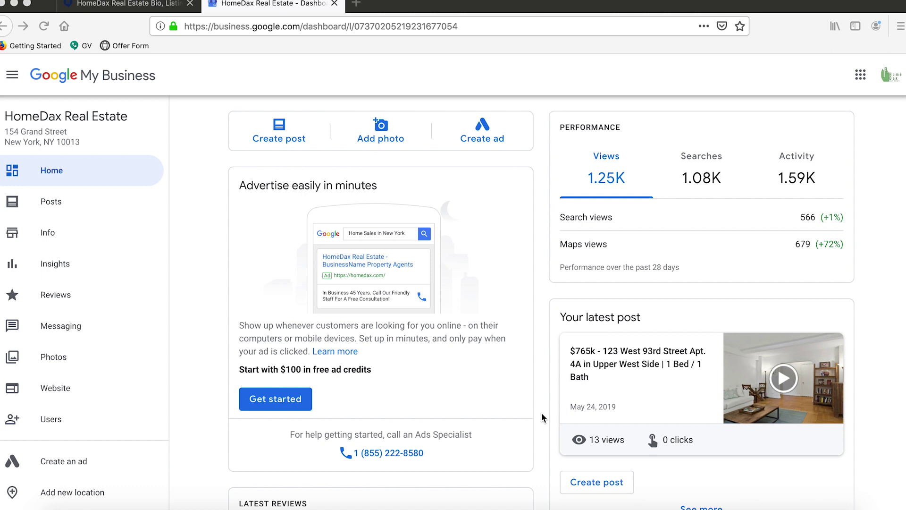
Go from the HomeDax Real Estate dashboard to its Posts page.
left_click(87, 203)
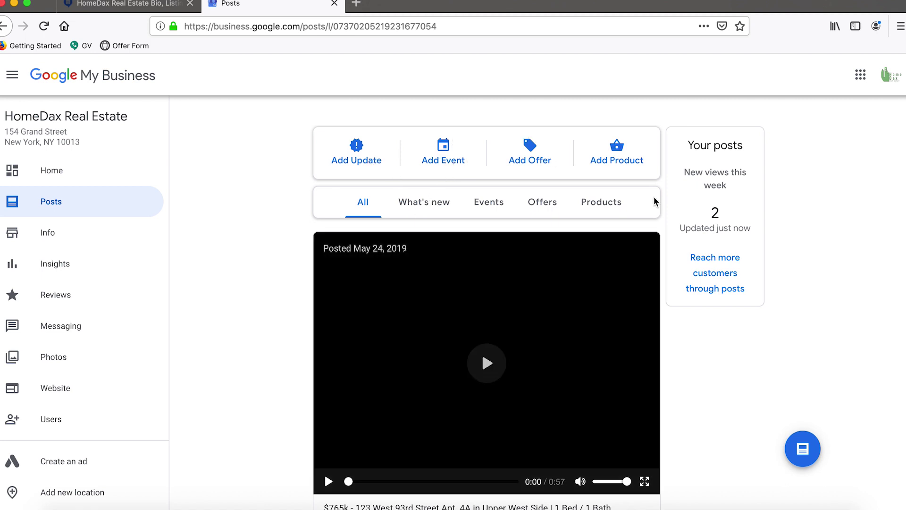
Scroll through the existing posts, then start a new Event post.
scroll(653, 200, "down", 15)
scroll(654, 201, "down", 10)
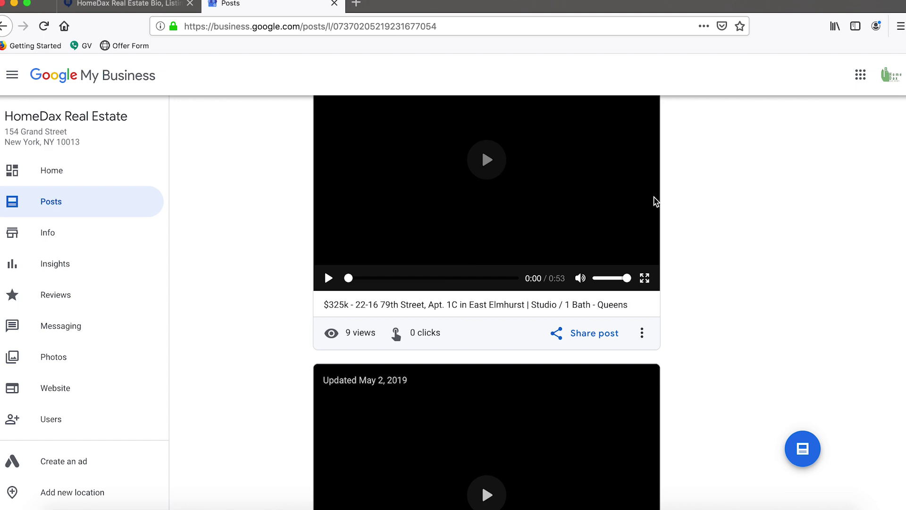
scroll(655, 201, "down", 5)
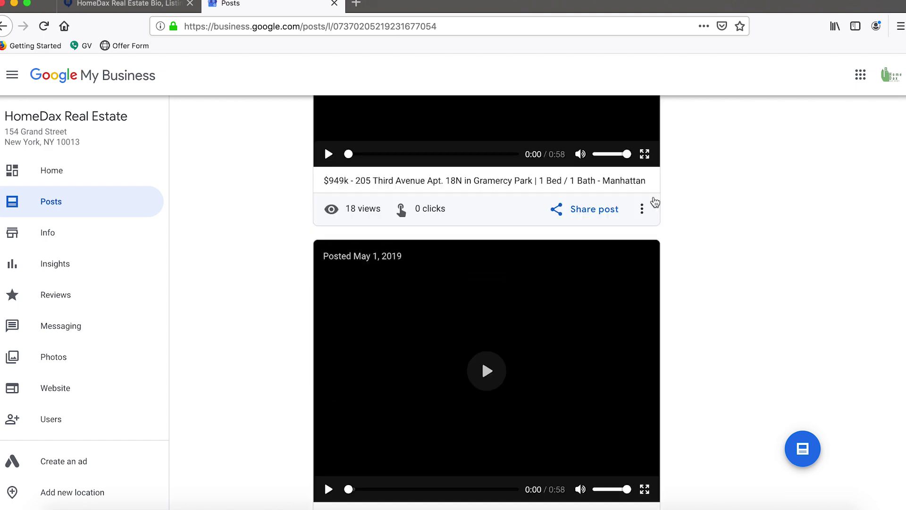
scroll(656, 201, "up", 20)
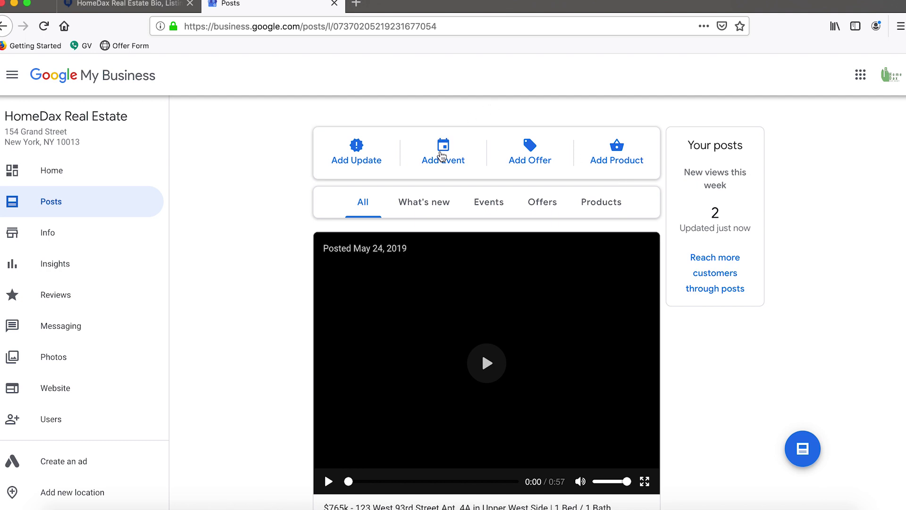
left_click(442, 156)
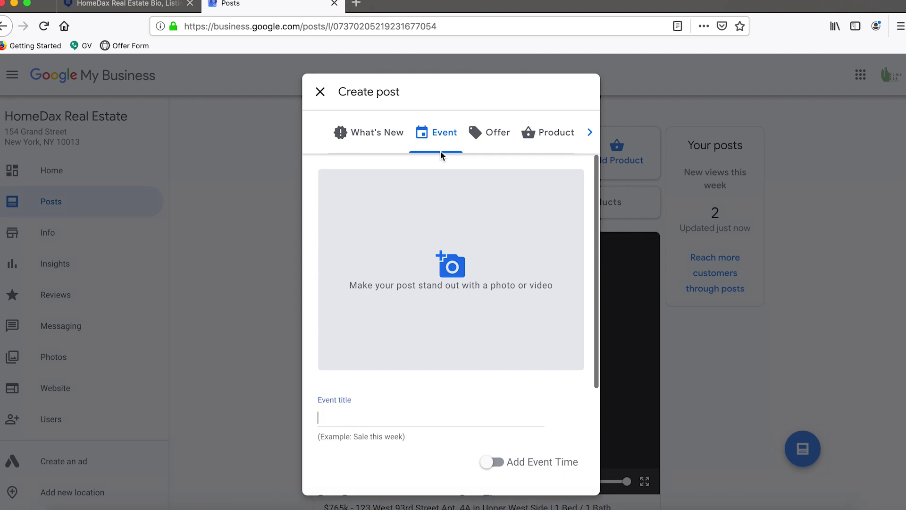
Open the file picker from the Event post's photo/video area.
scroll(429, 271, "down", 3)
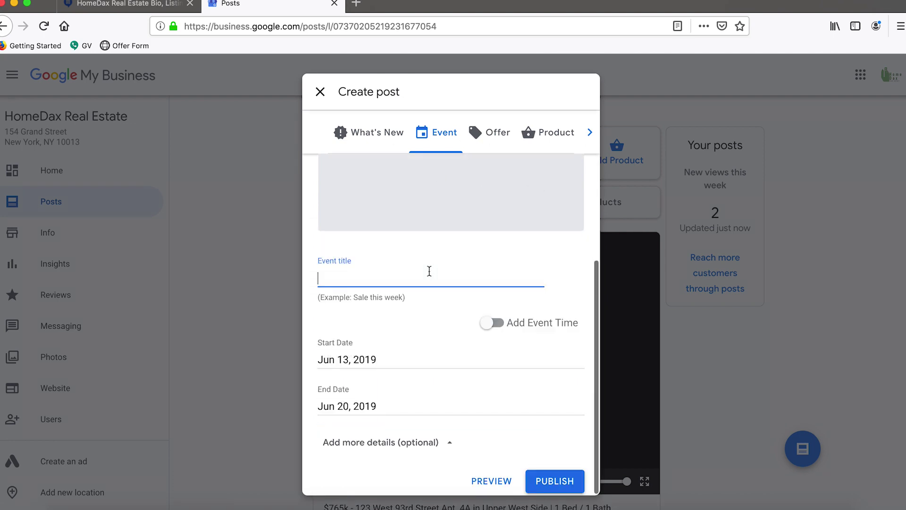
scroll(423, 204, "up", 3)
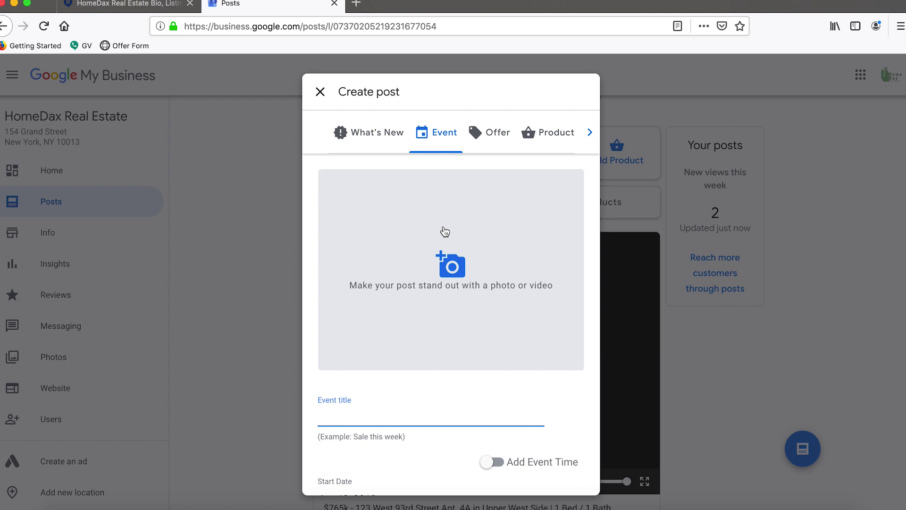
left_click(431, 277)
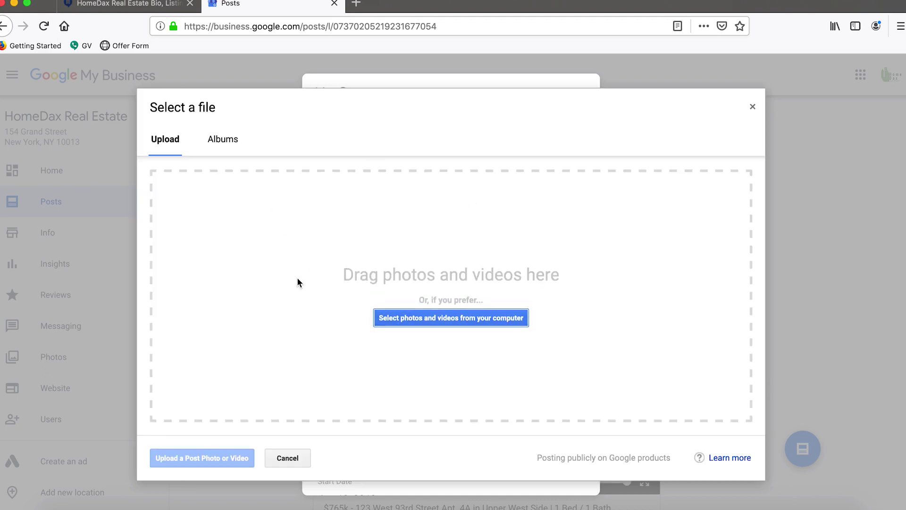
left_click(69, 506)
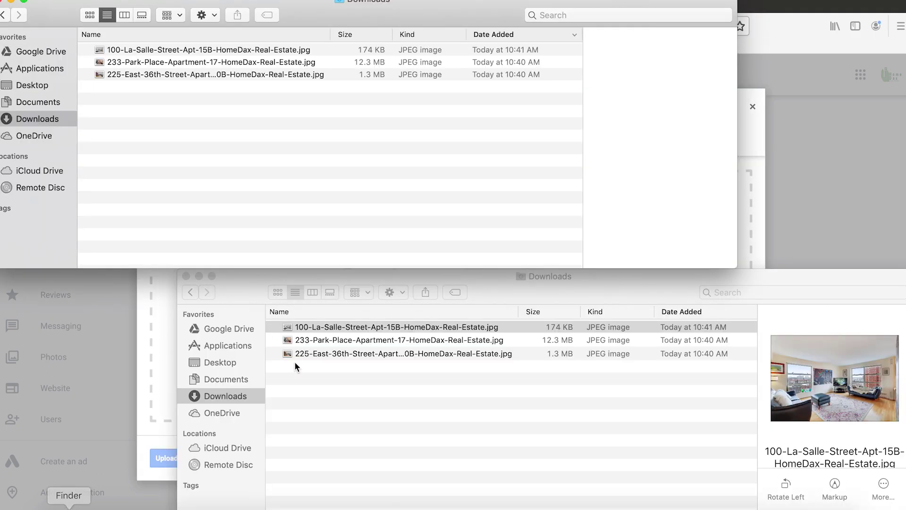
left_click(369, 355)
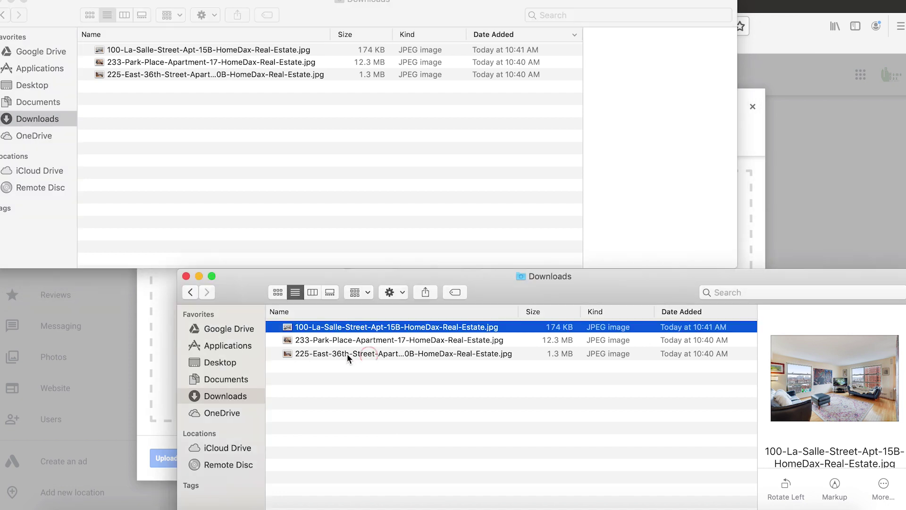
left_click(346, 353)
left_click(376, 352)
left_click(367, 378)
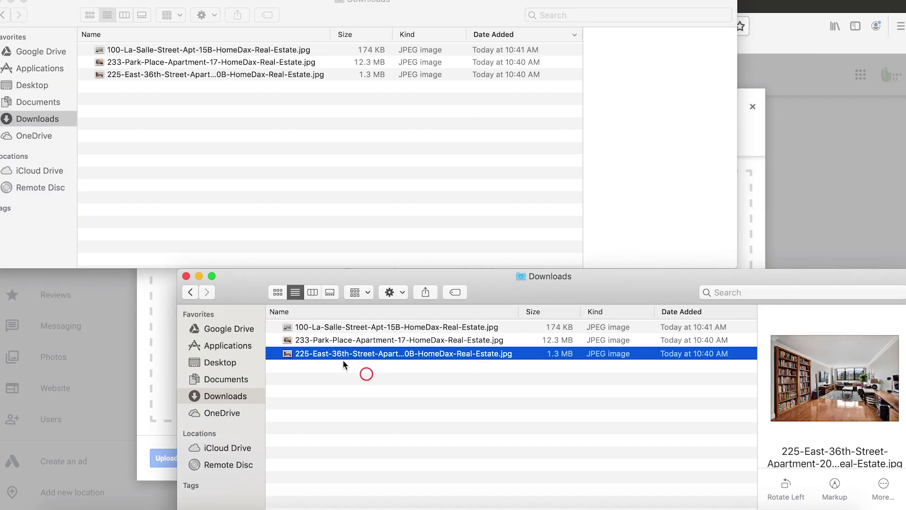
left_click_drag(337, 352, 371, 355)
key("super+Tab")
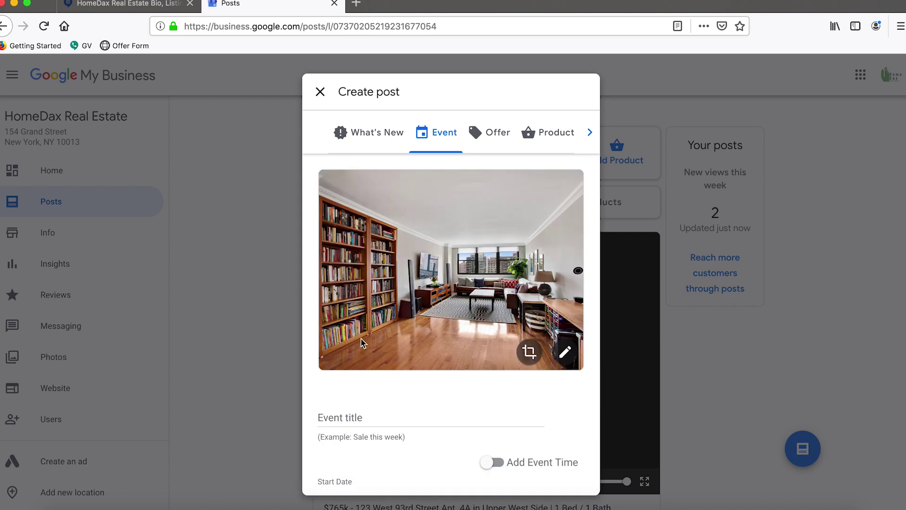
scroll(352, 418, "down", 2)
left_click(344, 366)
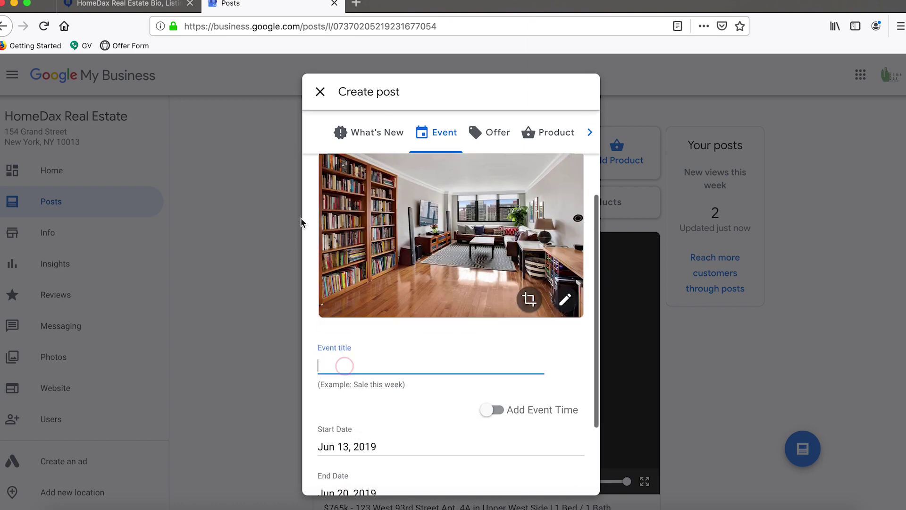
left_click(152, 7)
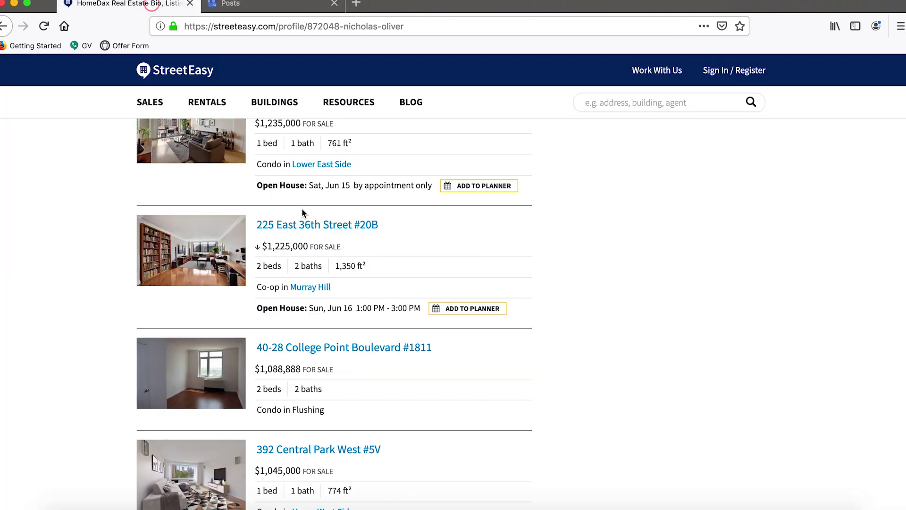
left_click_drag(403, 220, 254, 225)
left_click(249, 6)
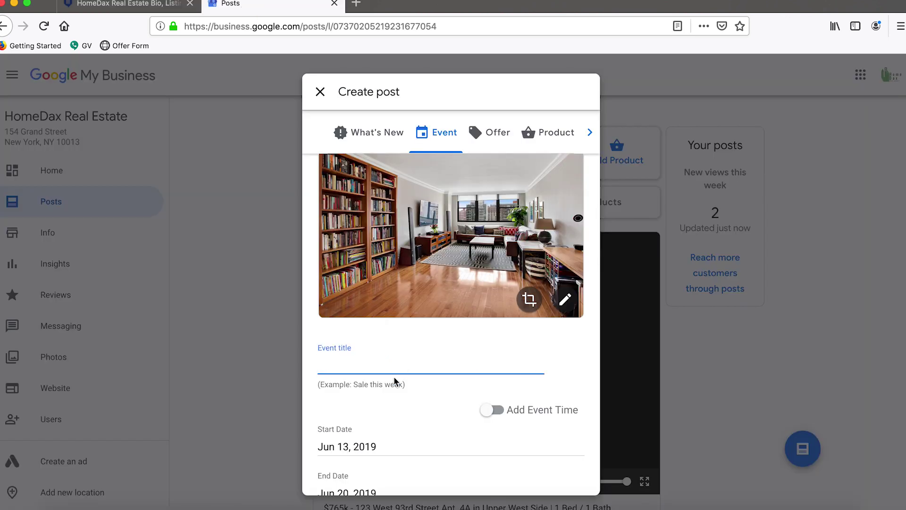
type("*Open Ho")
key("ctrl+a")
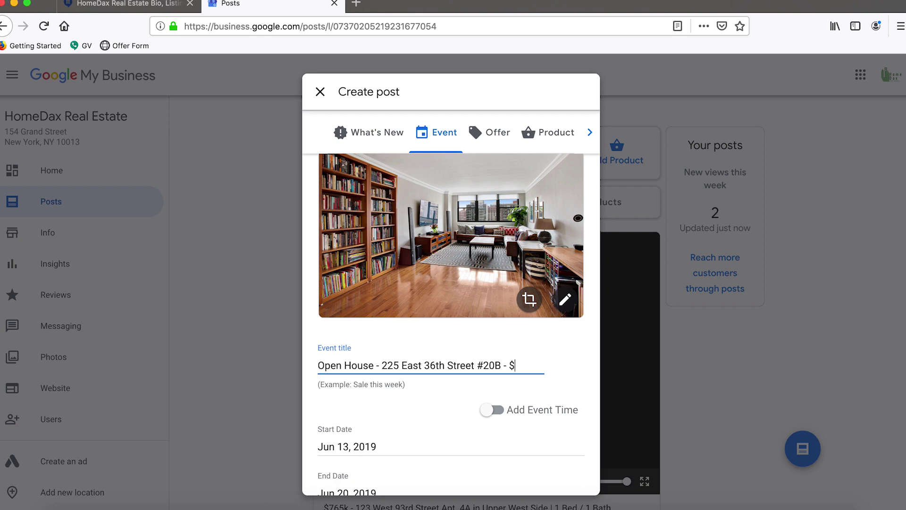
Correct the title price to $1.225m and append '| Murray' from the StreetEasy neighbourhood.
left_click(167, 6)
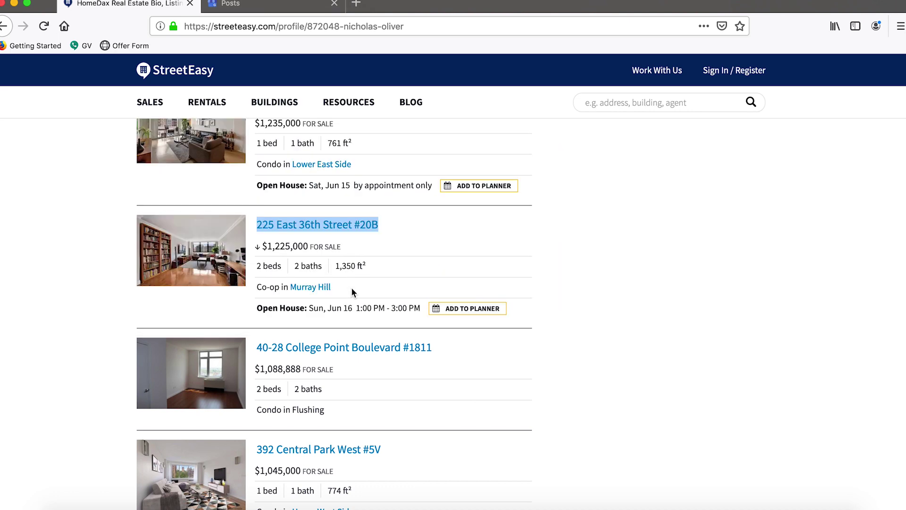
left_click_drag(352, 287, 288, 288)
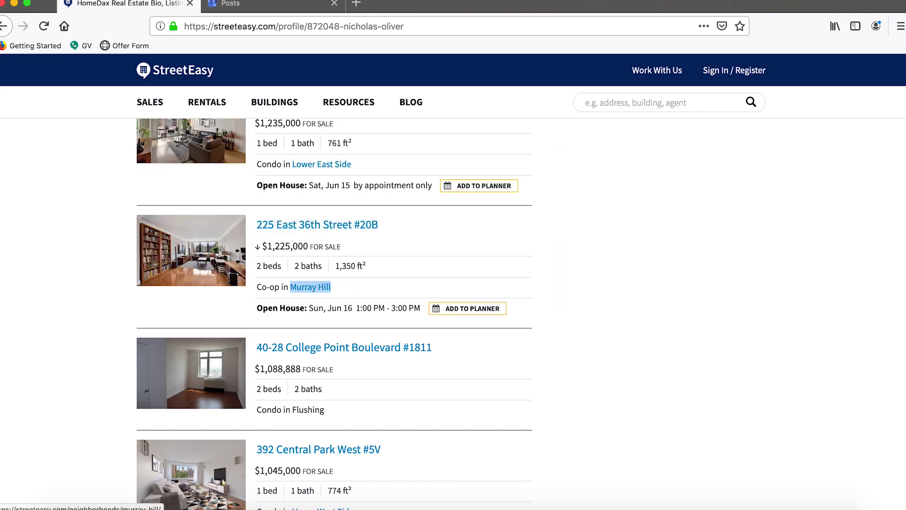
left_click(277, 6)
left_click(525, 371)
left_click(528, 366)
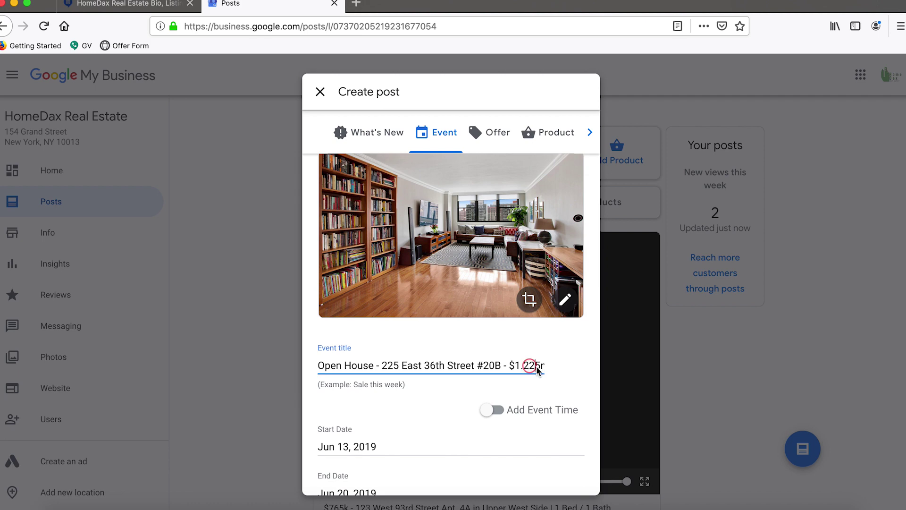
type("25m")
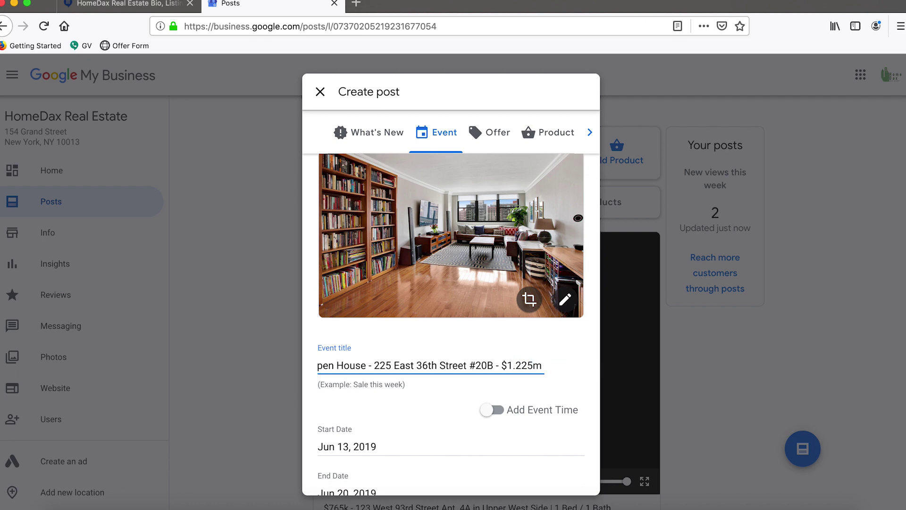
type(" | Murray")
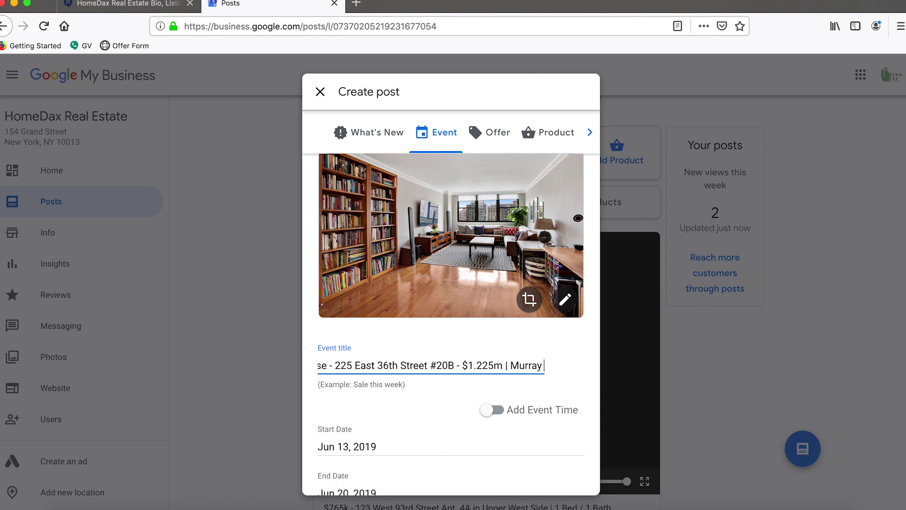
Check the #20B unit in the event title against the StreetEasy listing.
left_click(375, 373)
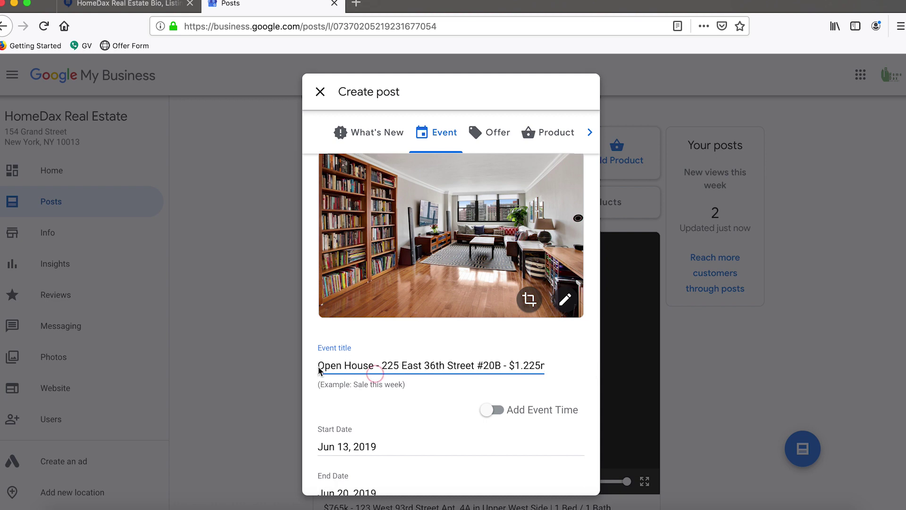
triple_click(319, 371)
left_click(407, 364)
left_click(500, 366)
left_click(483, 366)
key("BackSpace")
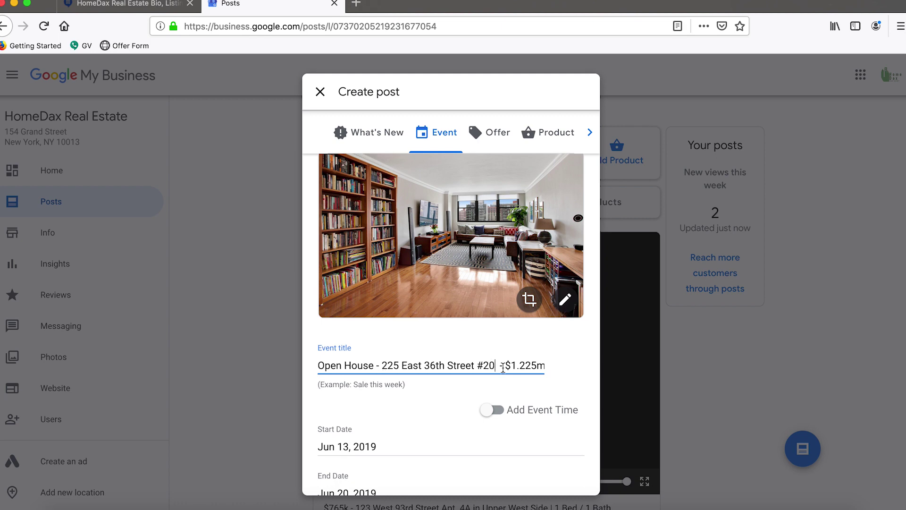
left_click(170, 6)
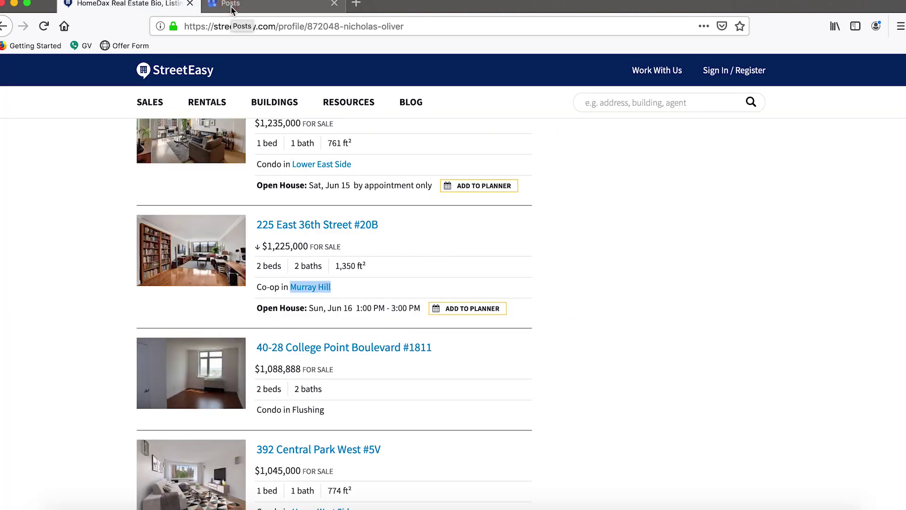
left_click(232, 9)
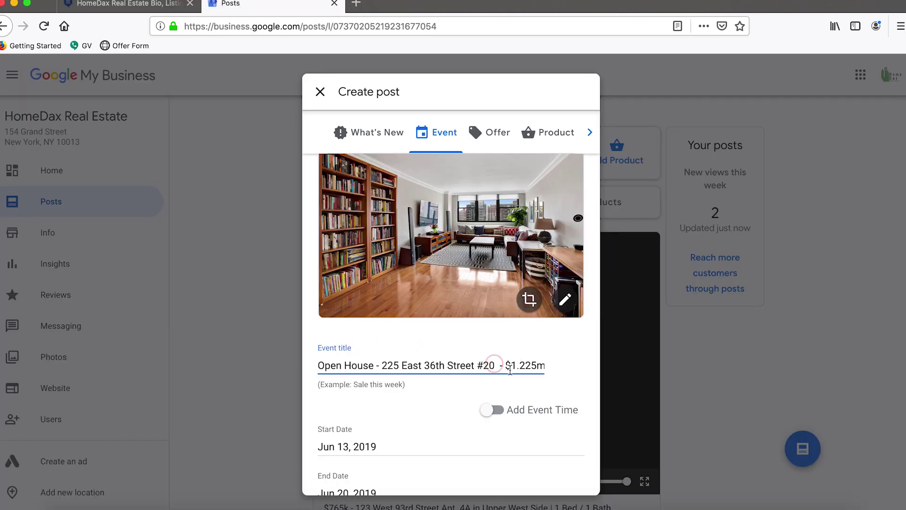
type("B")
Delete ' | Murray' from the title and switch on Add Event Time.
left_click_drag(466, 369, 637, 378)
left_click(500, 369)
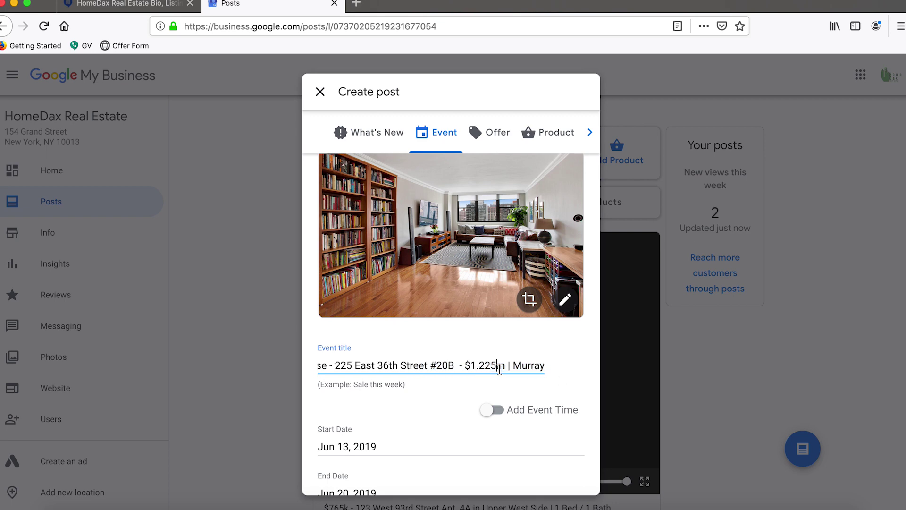
left_click(571, 365)
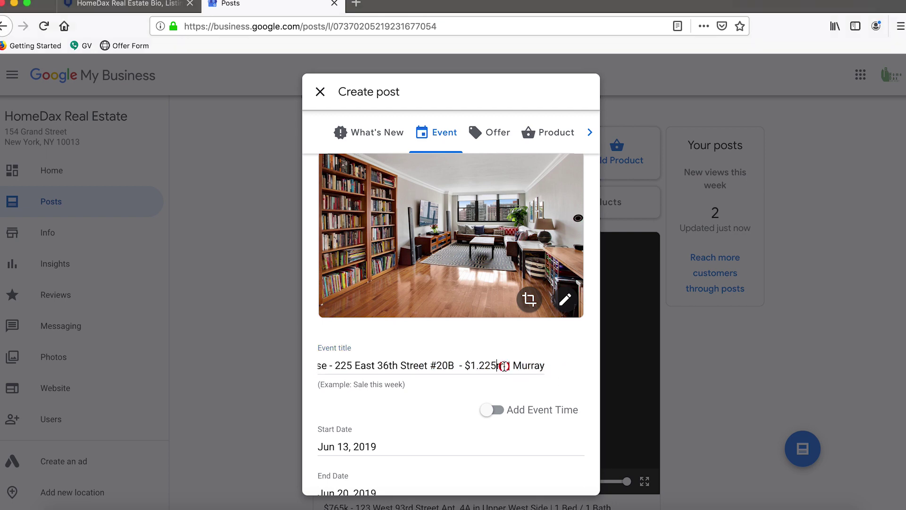
left_click_drag(503, 367, 571, 366)
key("BackSpace")
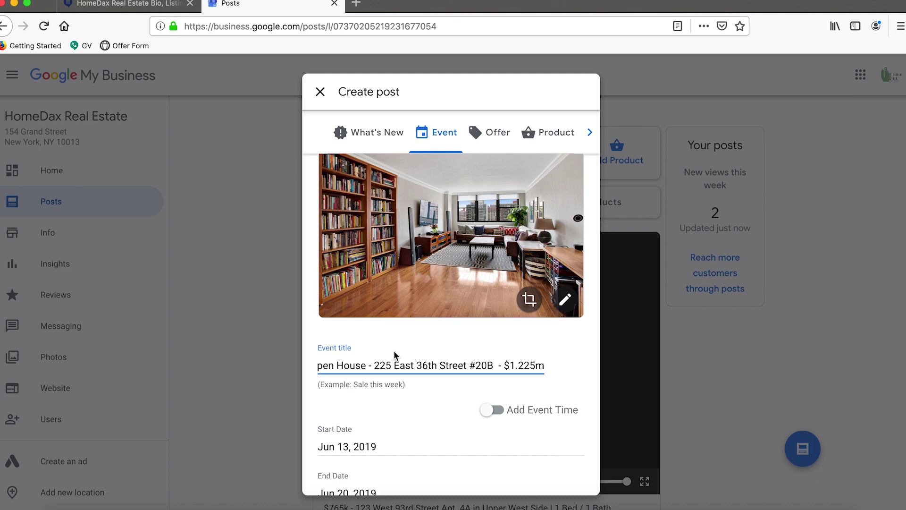
scroll(489, 381, "down", 2)
left_click(491, 349)
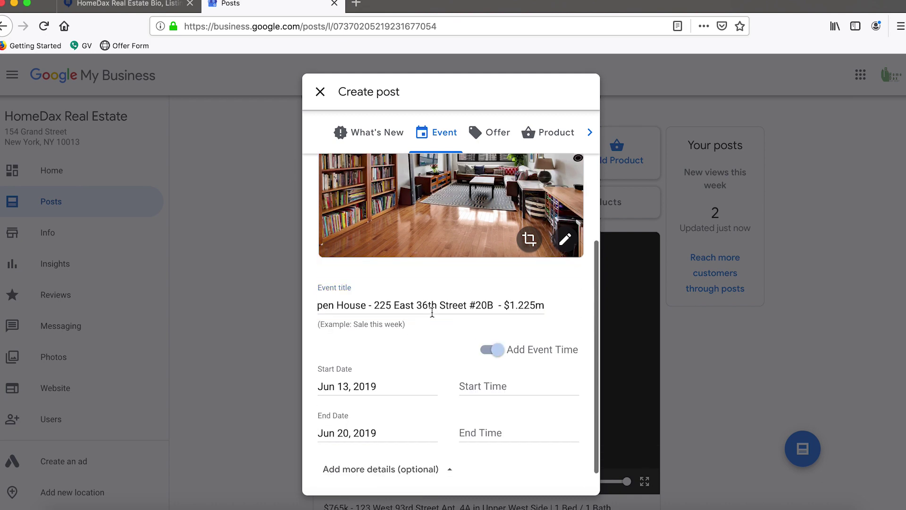
Set both the start and end dates to June 16, 2019.
left_click(108, 3)
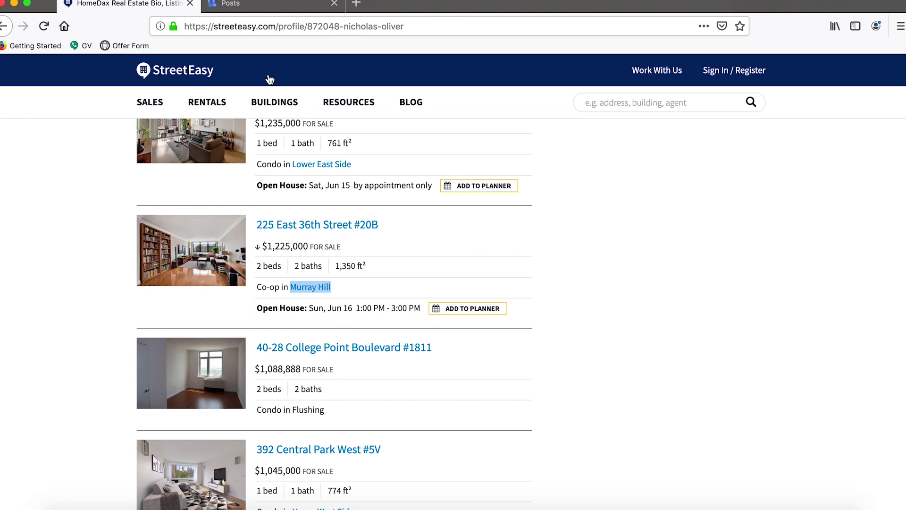
left_click(271, 6)
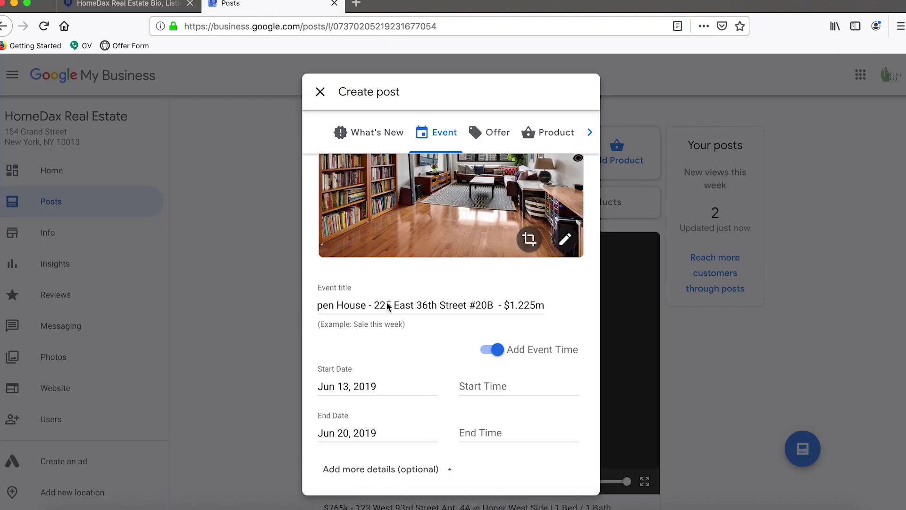
left_click(364, 385)
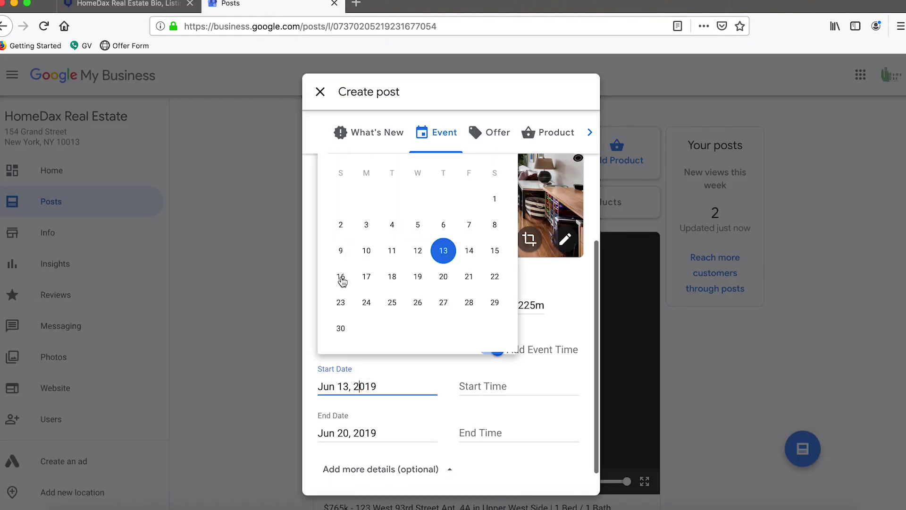
left_click(340, 278)
left_click(346, 432)
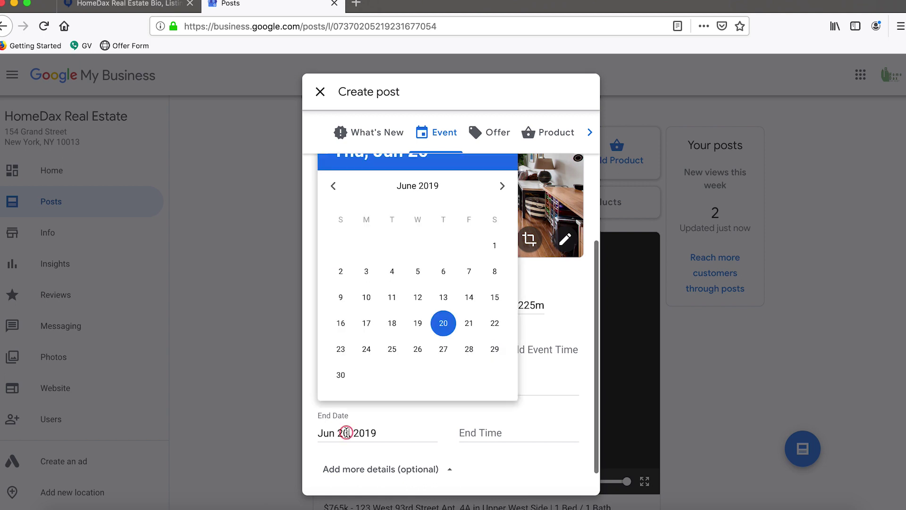
left_click(341, 323)
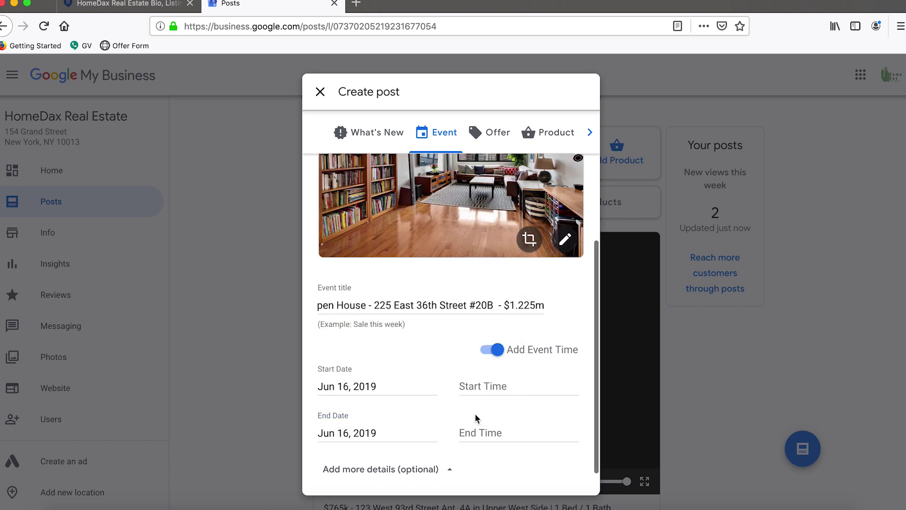
Set the event time from 1:00 pm to 3:00 pm.
left_click(518, 387)
scroll(505, 317, "down", 3)
scroll(505, 317, "down", 10)
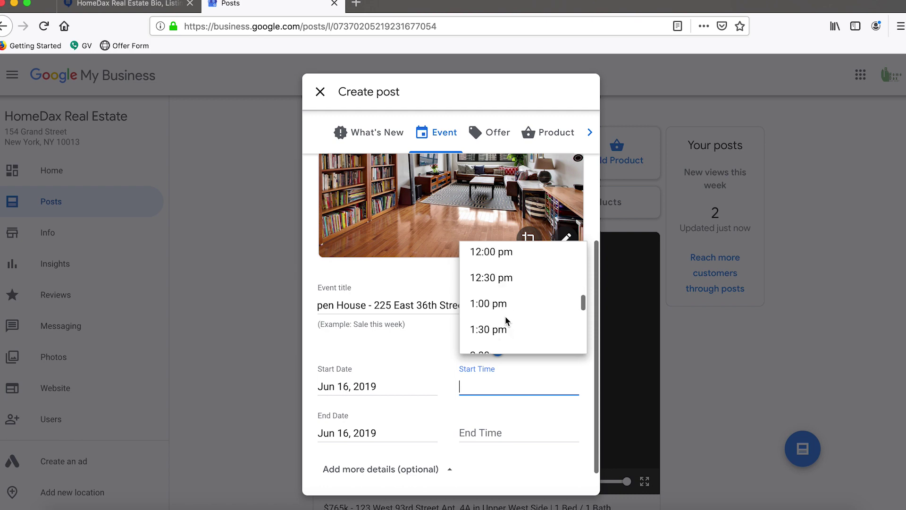
left_click(502, 283)
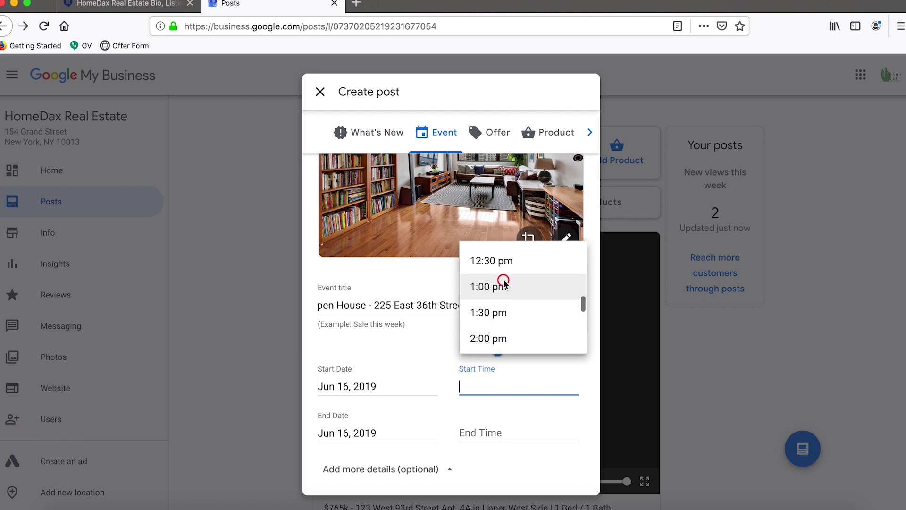
left_click(495, 430)
scroll(501, 338, "down", 3)
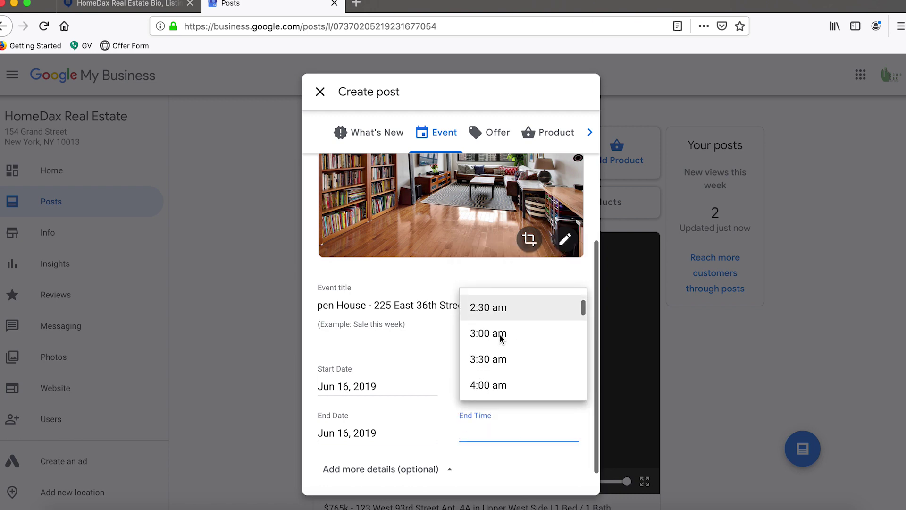
left_click(499, 339)
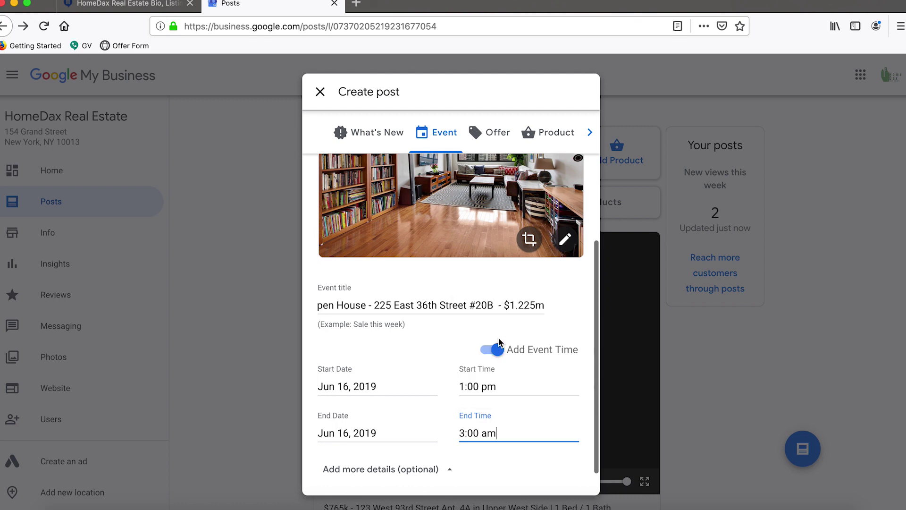
left_click(488, 432)
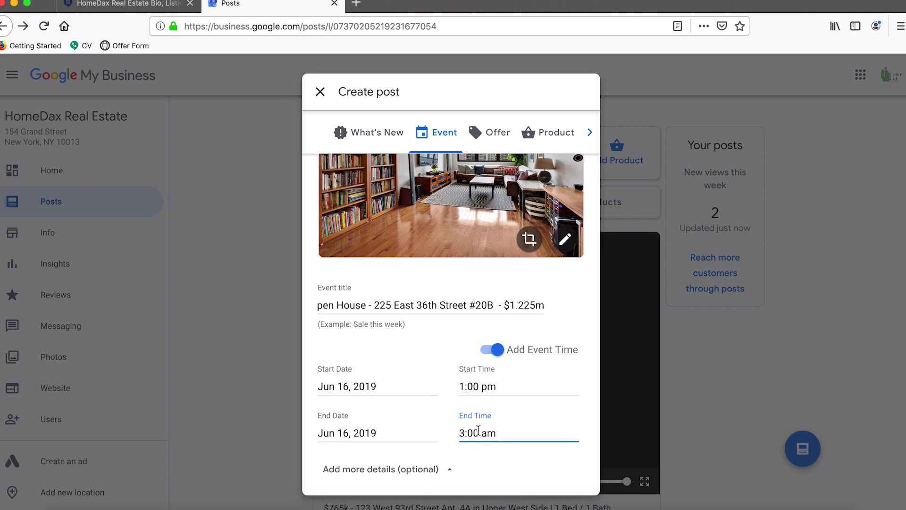
key("BackSpace")
type("p")
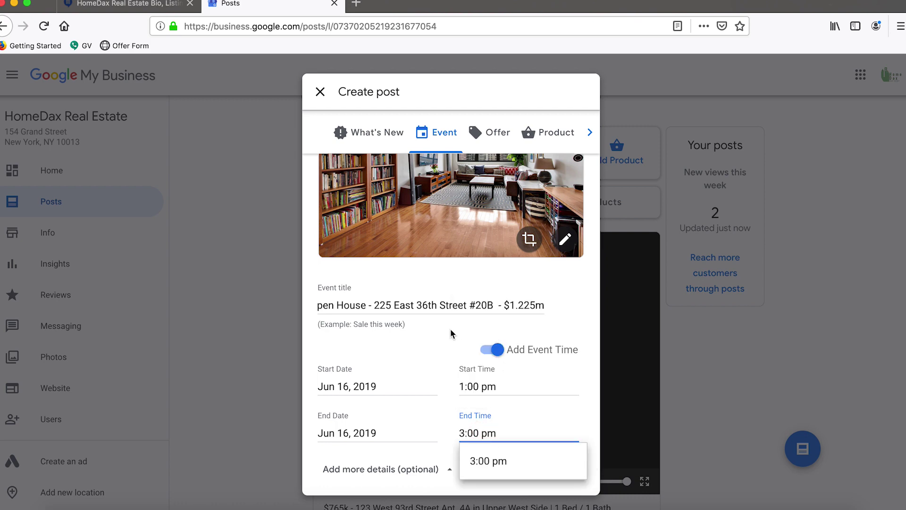
left_click(522, 459)
scroll(413, 257, "down", 1)
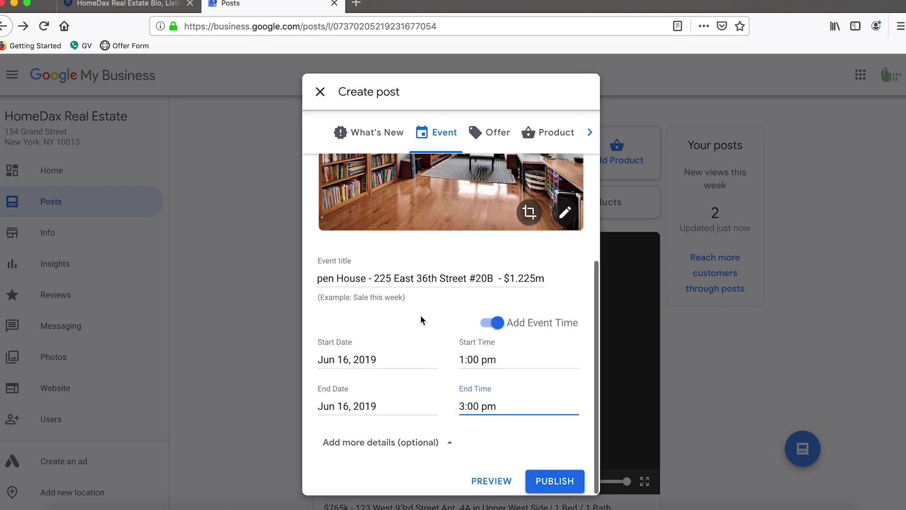
Expand the extra details and copy the event title into Event details.
left_click(453, 446)
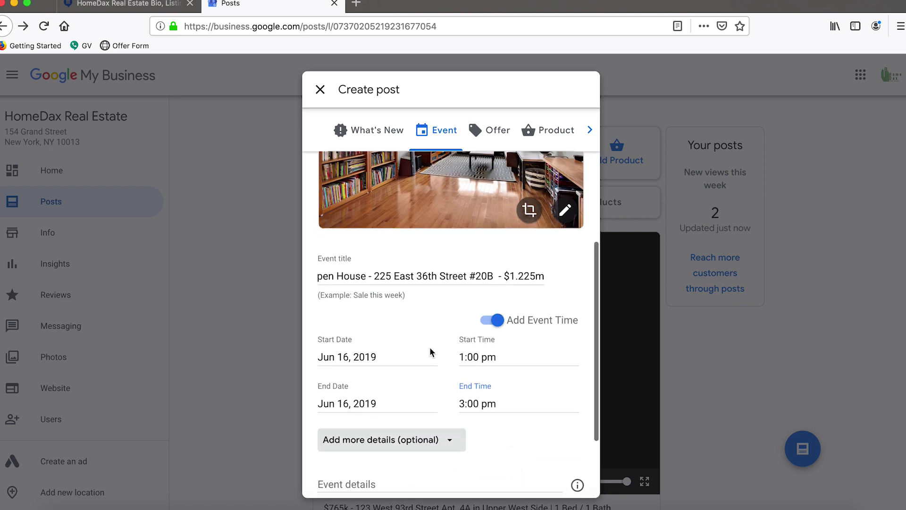
scroll(429, 352, "down", 2)
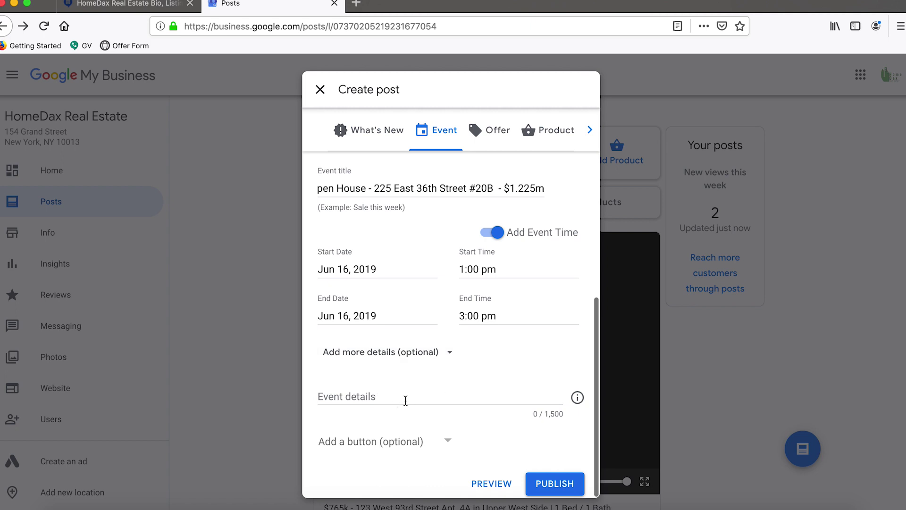
triple_click(383, 186)
key("super+c")
left_click(384, 394)
key("super+v")
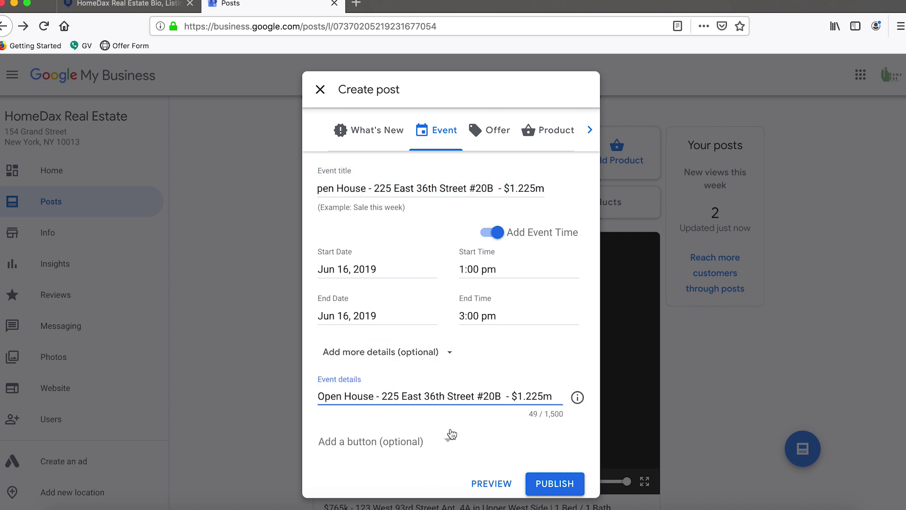
left_click(381, 396)
key("BackSpace")
key("BackSpace")
type("for")
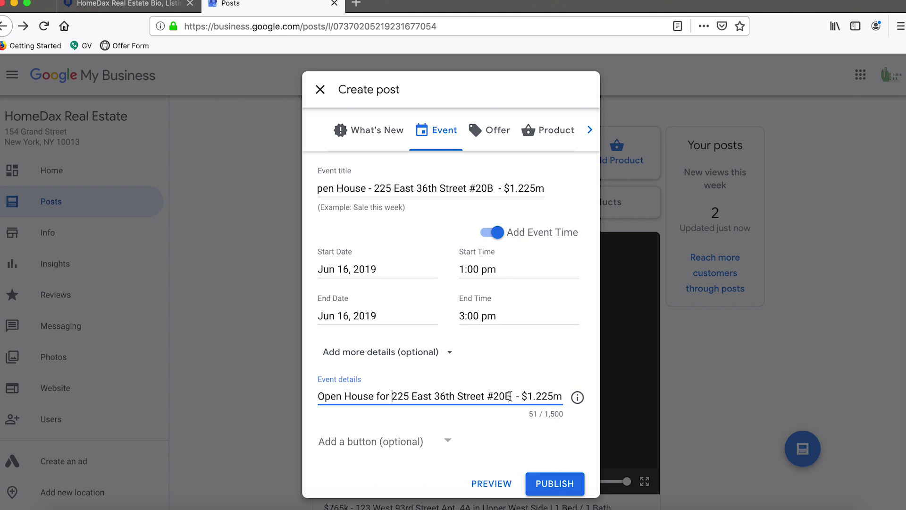
left_click(510, 396)
type("in Murray ")
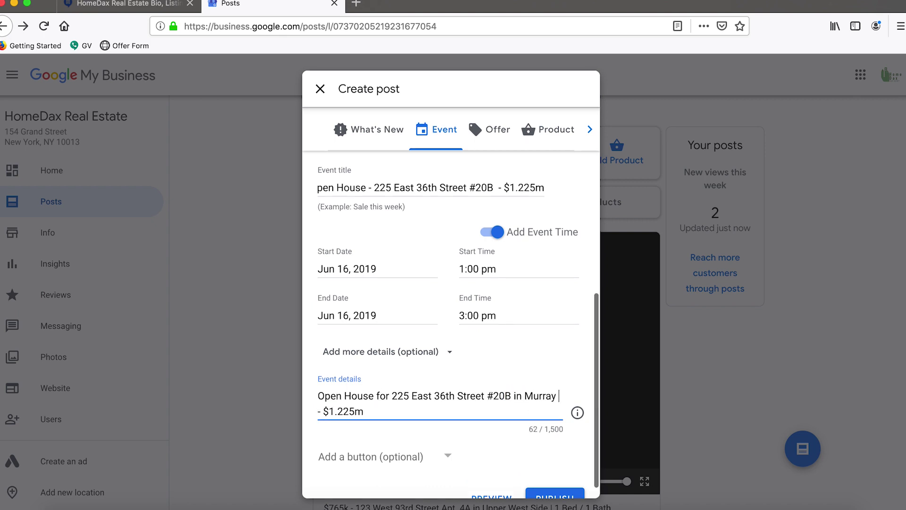
type("Hill ")
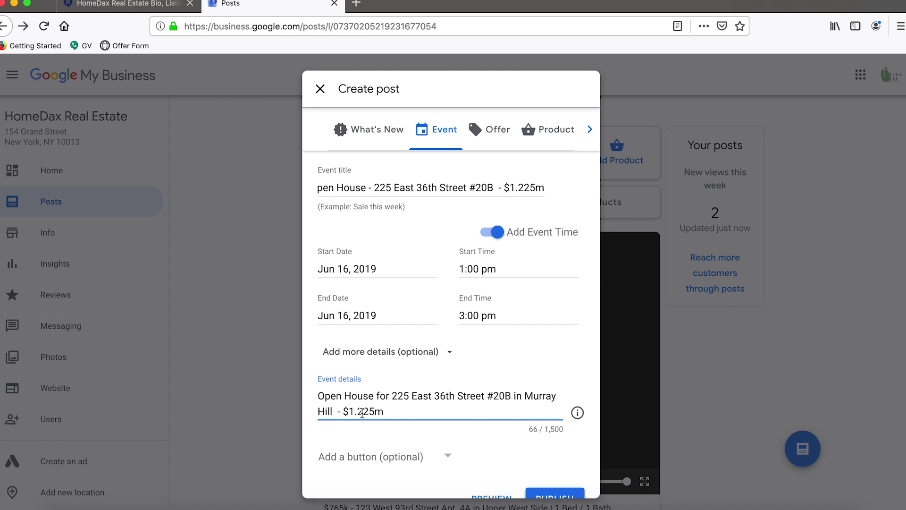
type(", an")
key("BackSpace")
key("BackSpace")
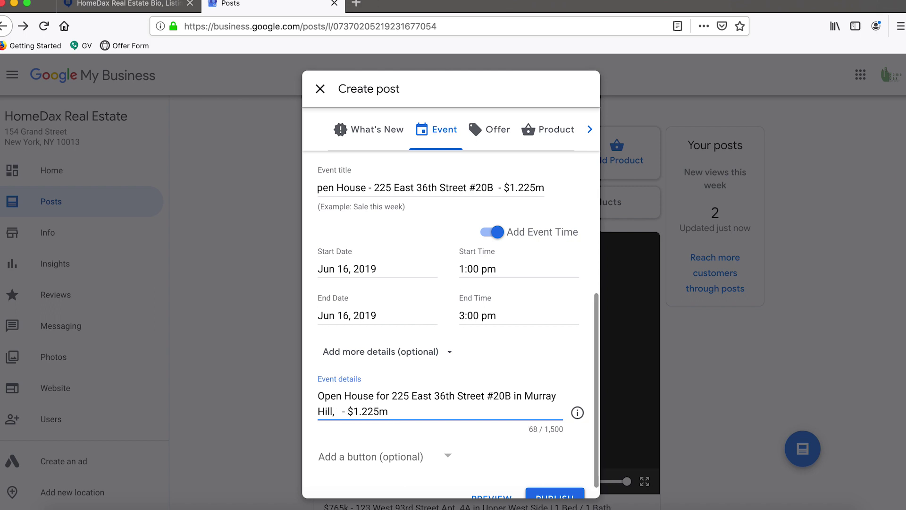
type("Manhattan")
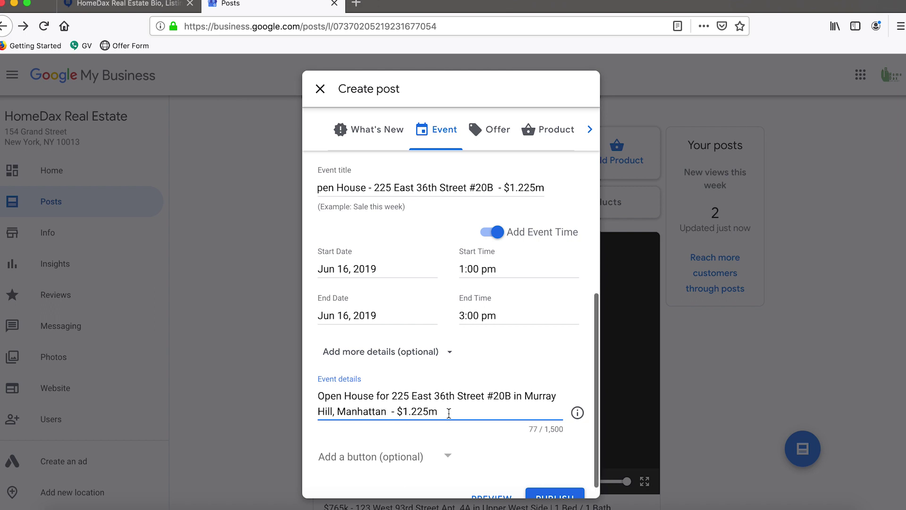
left_click(137, 5)
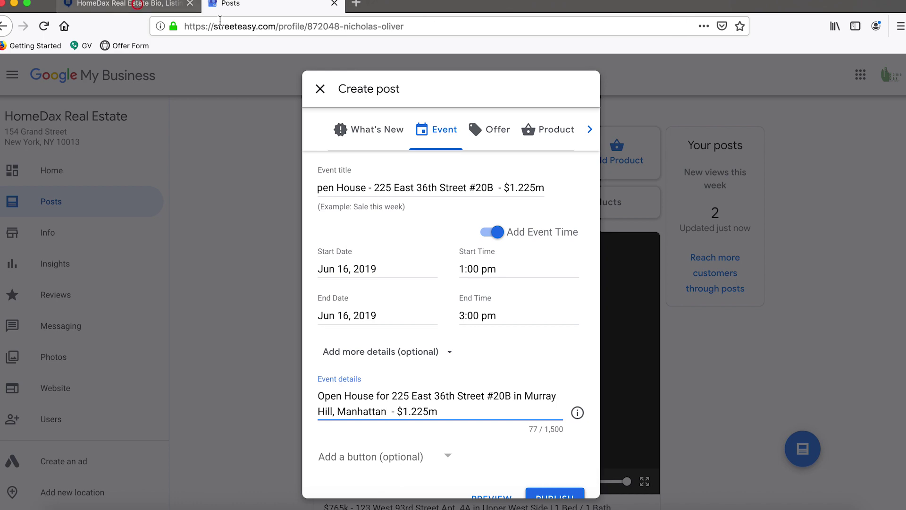
left_click(222, 26)
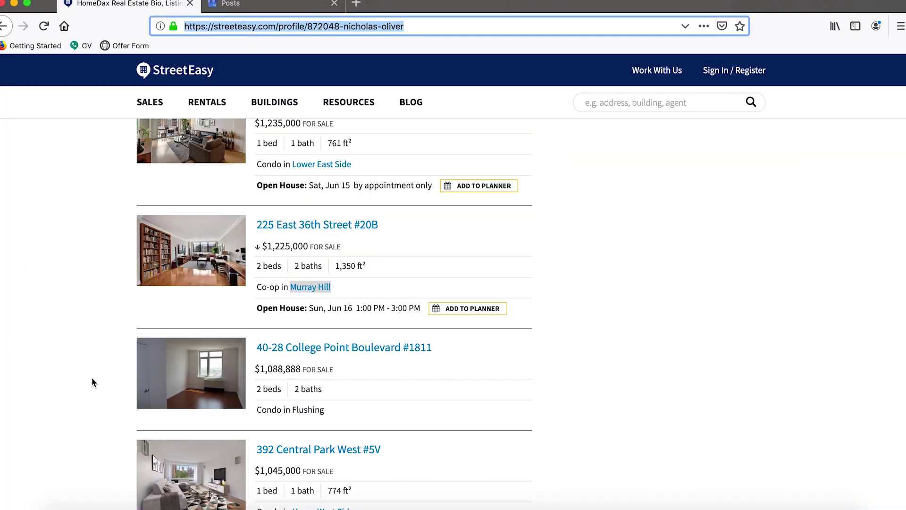
left_click(91, 378)
left_click(454, 224)
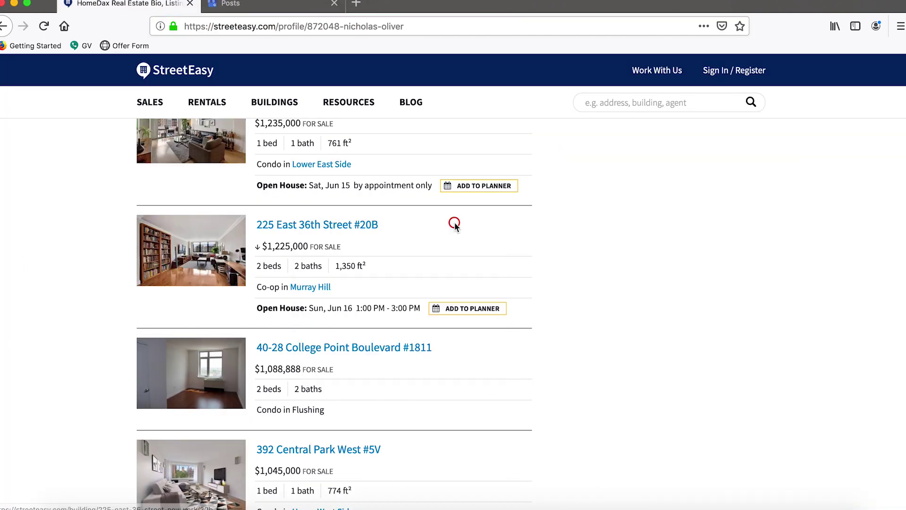
right_click(345, 222)
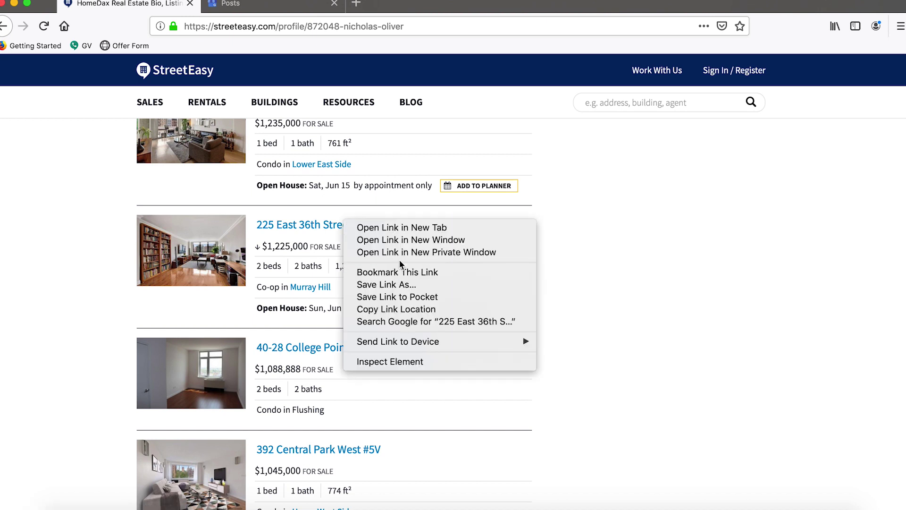
left_click(394, 309)
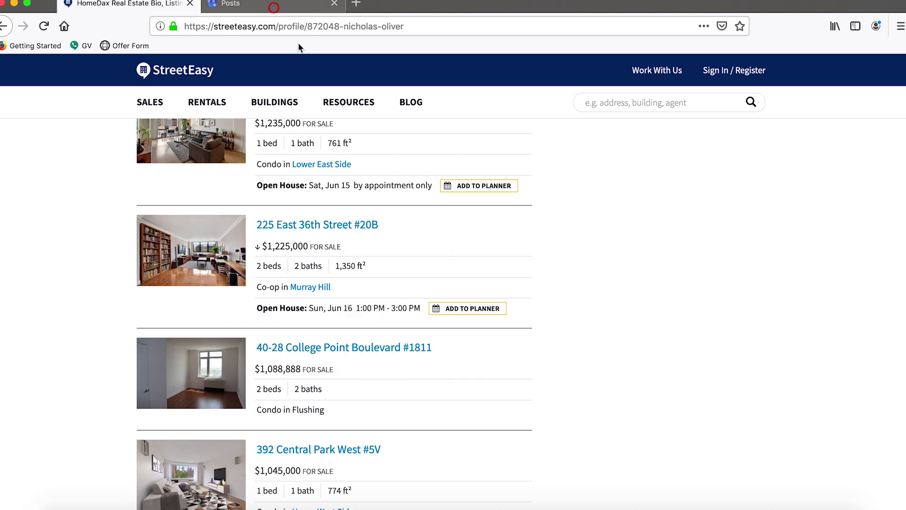
left_click(274, 8)
left_click(485, 410)
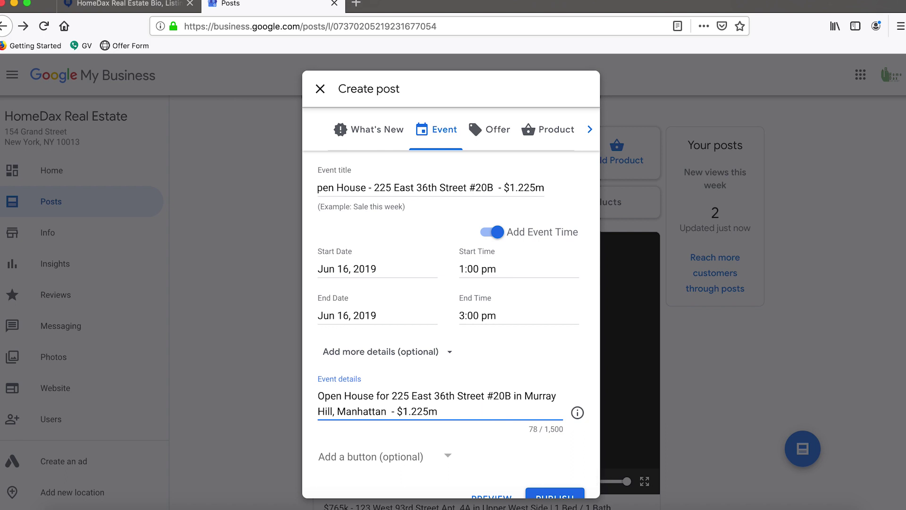
Paste the StreetEasy listing link and add a line about contacting HomeDax Real Estate for information.
scroll(450, 325, "down", 1)
key("Return")
key("Return")
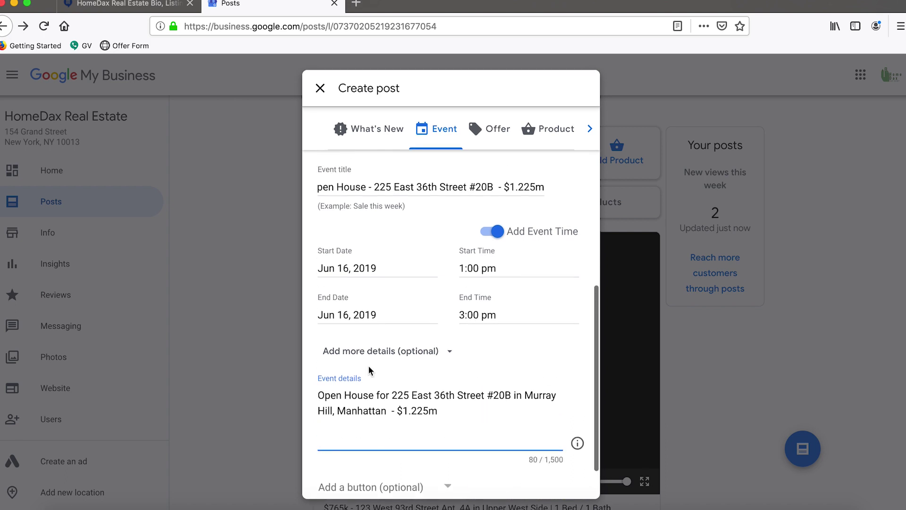
key("super+v")
key("Return")
key("Return")
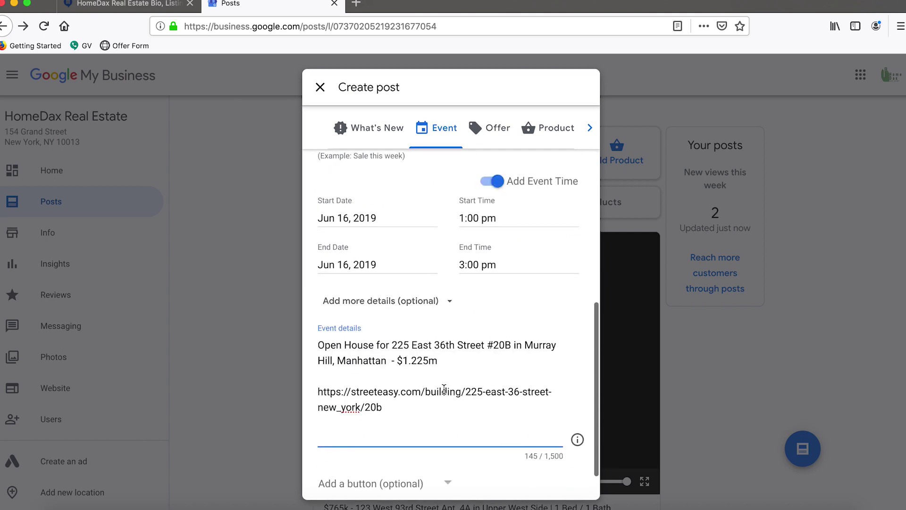
type("Contact Exclu")
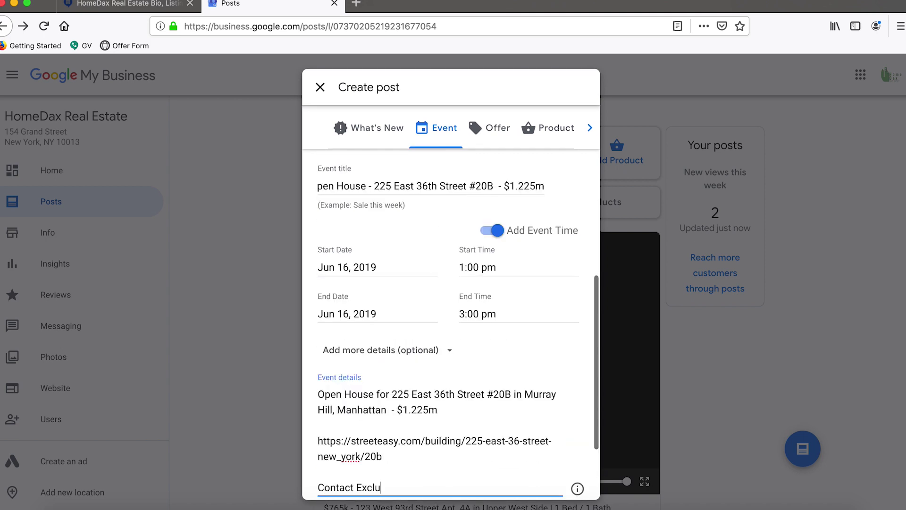
type("sive Listing Aght ")
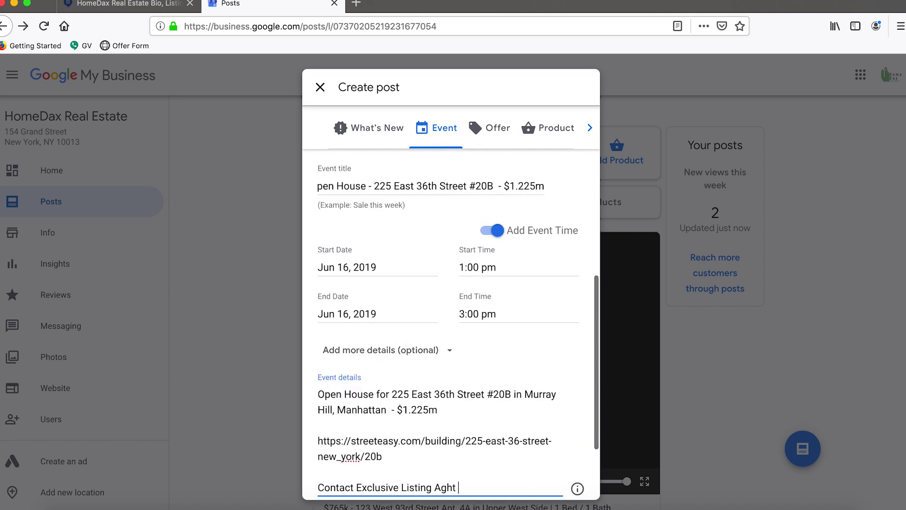
type("HomeDax Real Est")
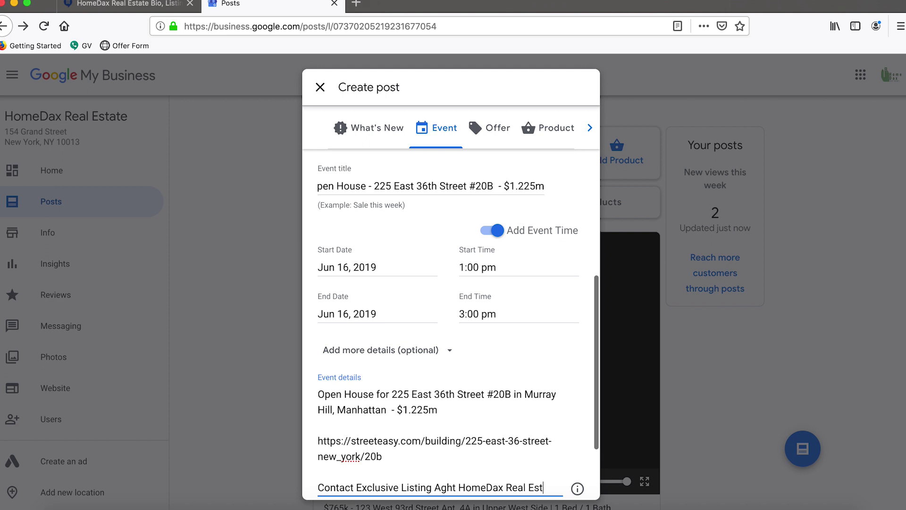
type("ate for more information.")
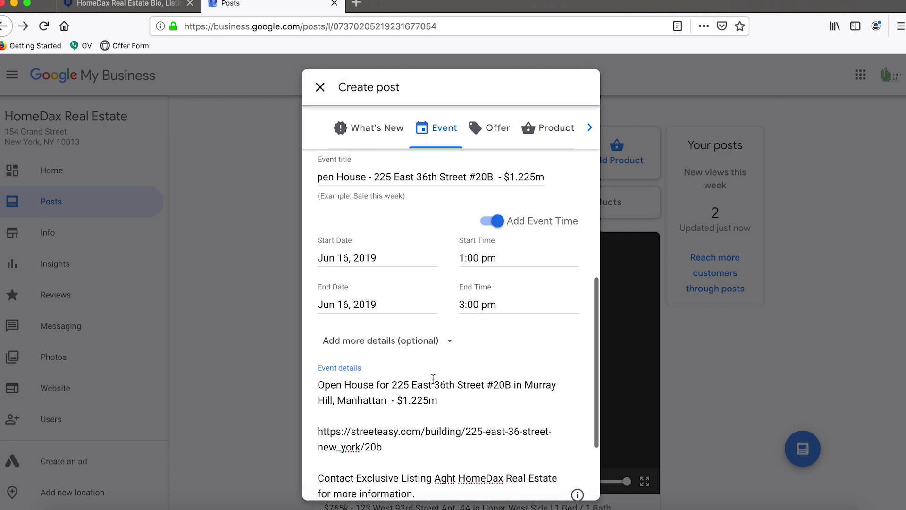
Fix the 'Aght' typo to 'Agent' and scroll down to the Add a button dropdown.
scroll(448, 424, "down", 2)
left_click(465, 434)
key("BackSpace")
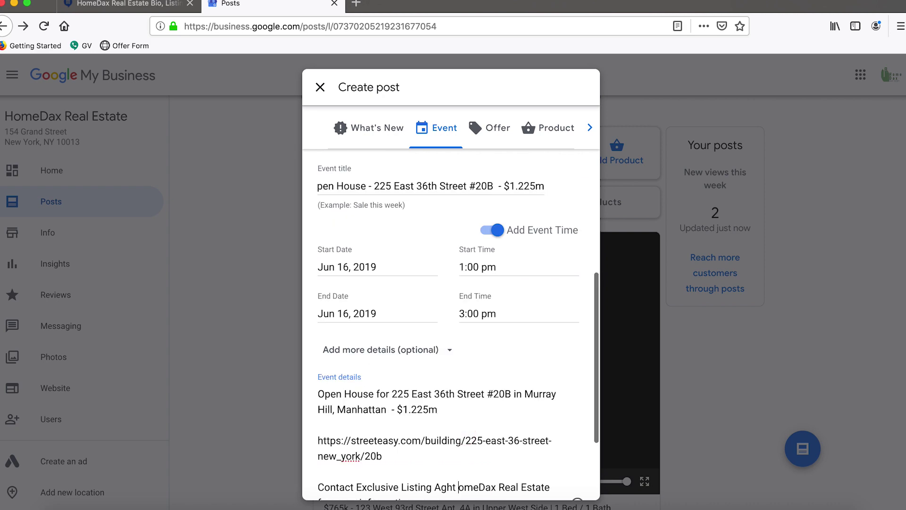
key("BackSpace")
key("BackSpace")
key("BackSpace")
type("ent H")
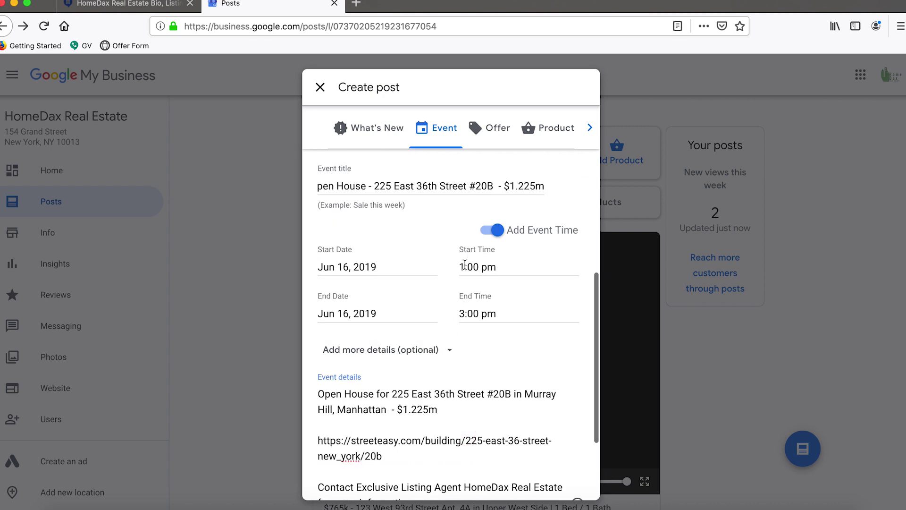
scroll(469, 253, "up", 5)
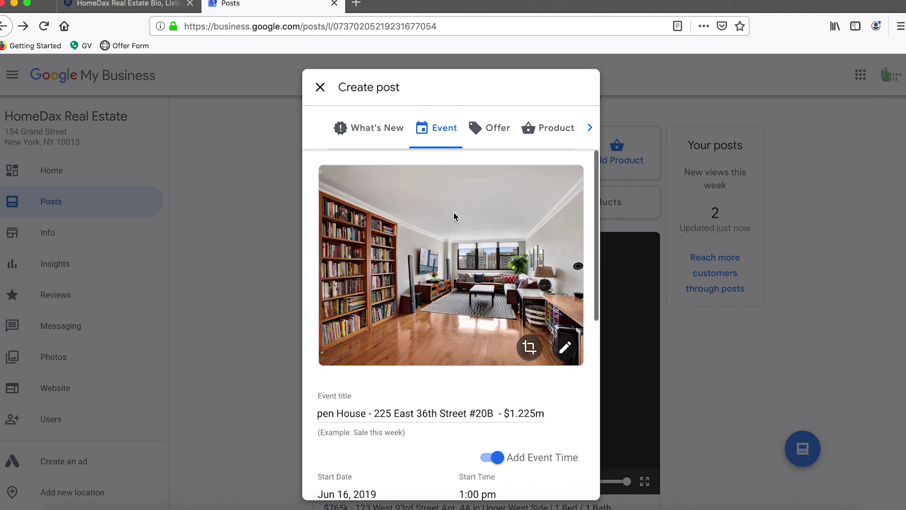
scroll(454, 213, "down", 2)
left_click_drag(547, 350, 257, 351)
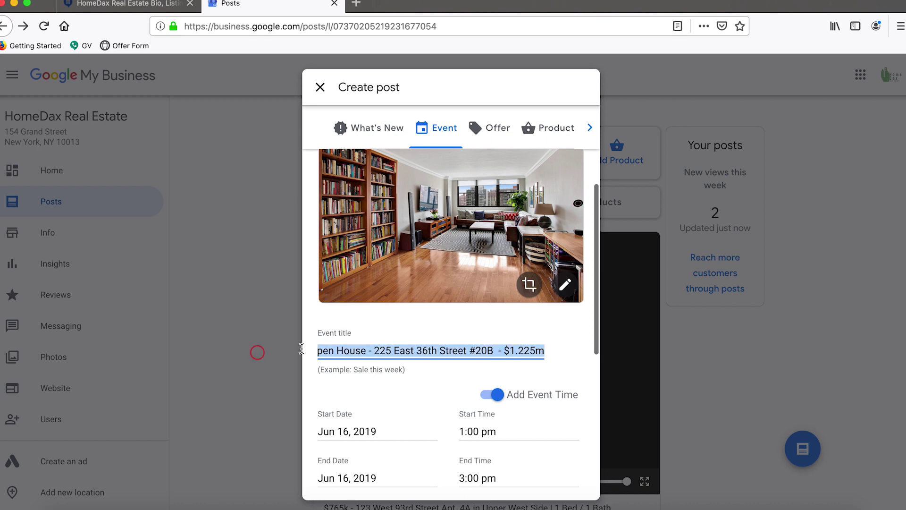
left_click(380, 350)
scroll(410, 324, "down", 3)
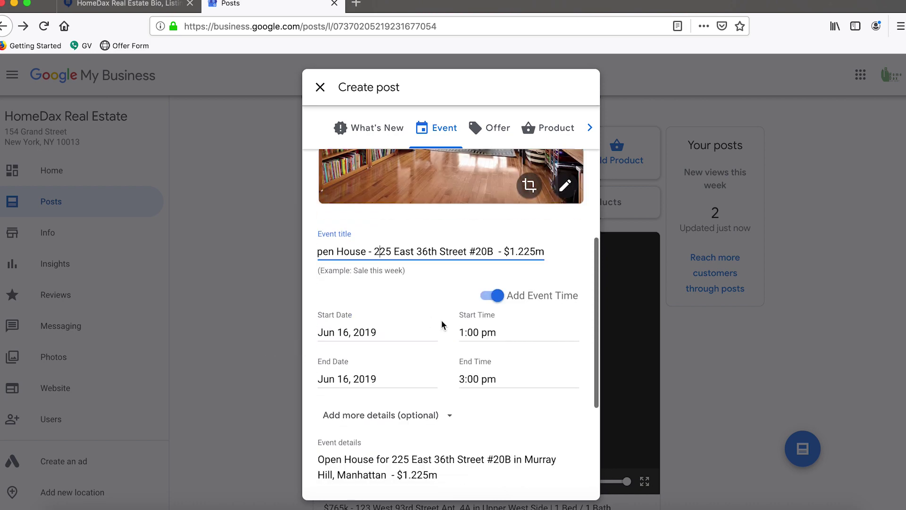
scroll(443, 325, "down", 1)
scroll(404, 318, "down", 2)
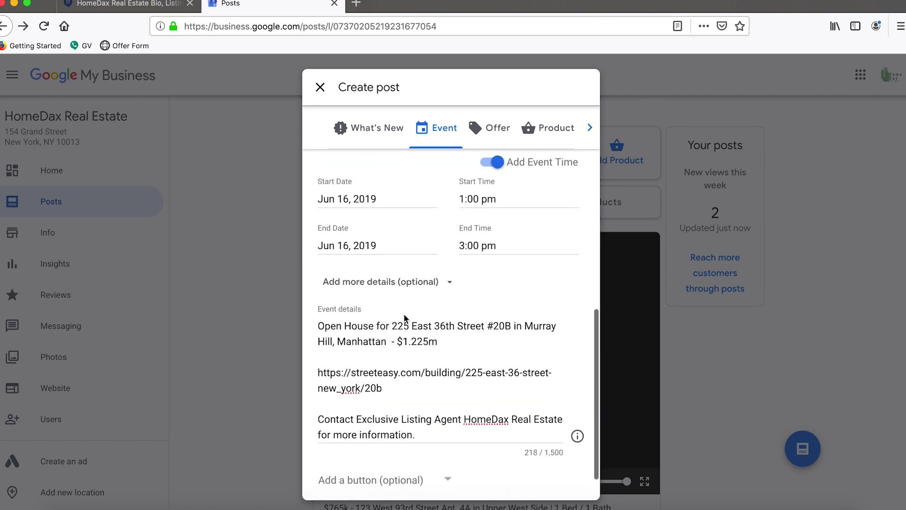
scroll(404, 318, "down", 1)
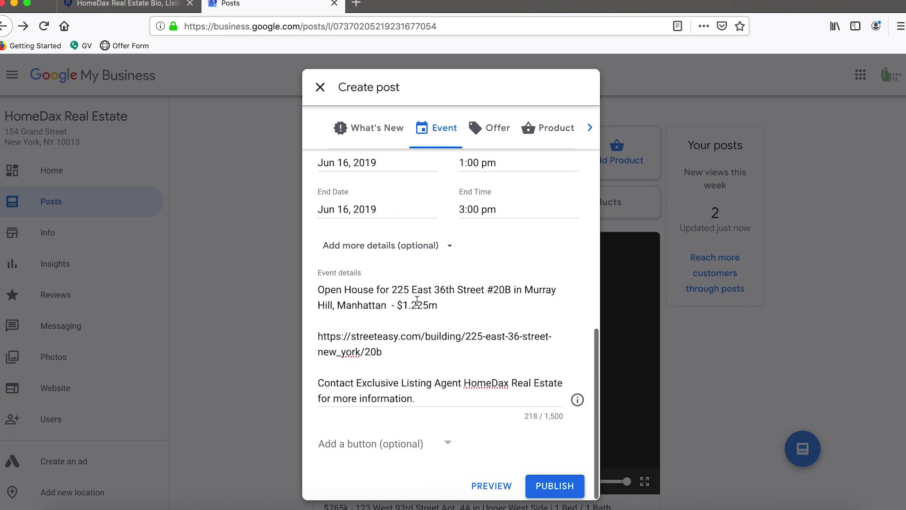
Choose Learn more as the event post's button.
left_click(447, 442)
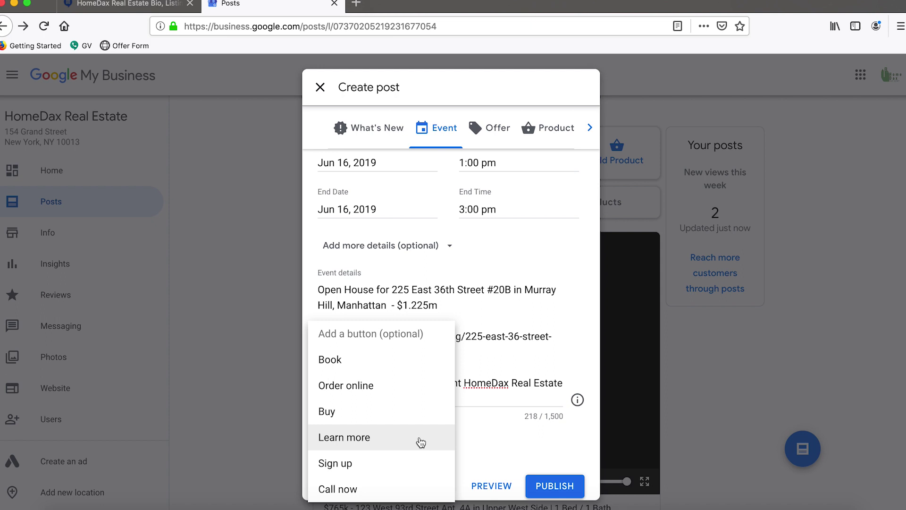
left_click(420, 442)
scroll(422, 411, "down", 2)
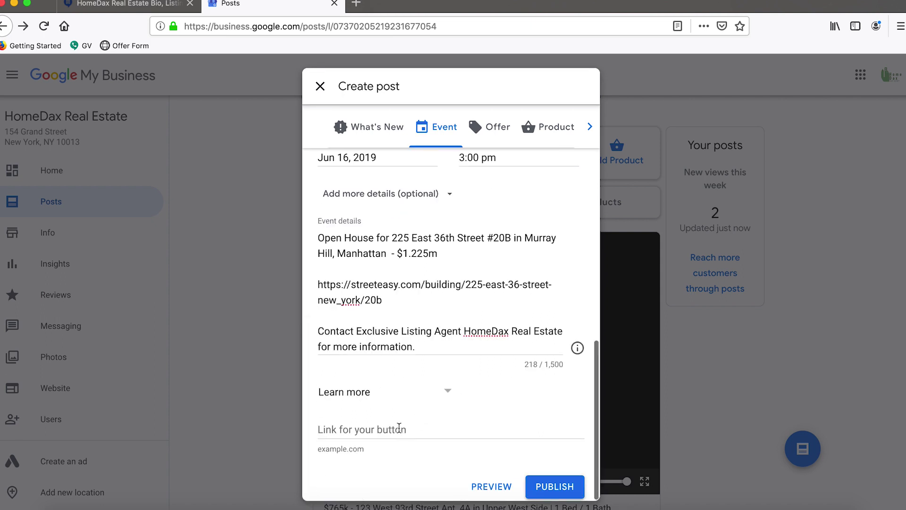
left_click(397, 426)
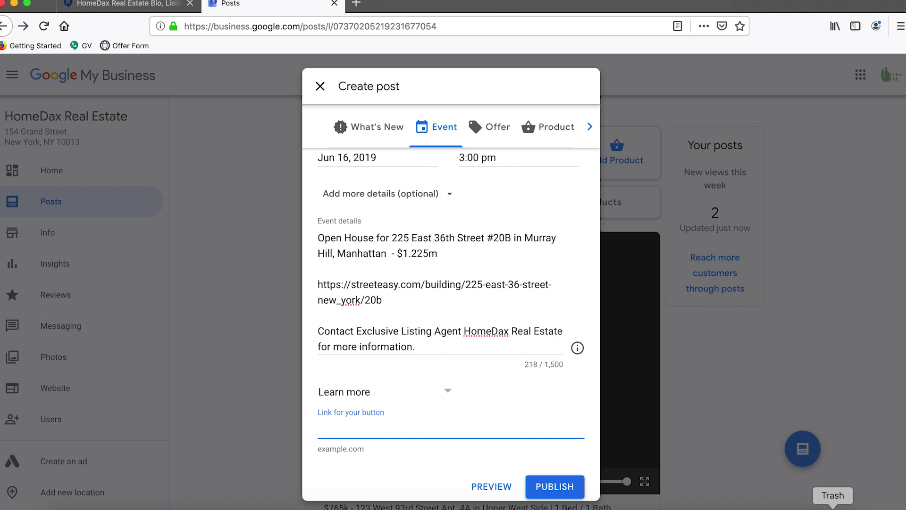
triple_click(373, 300)
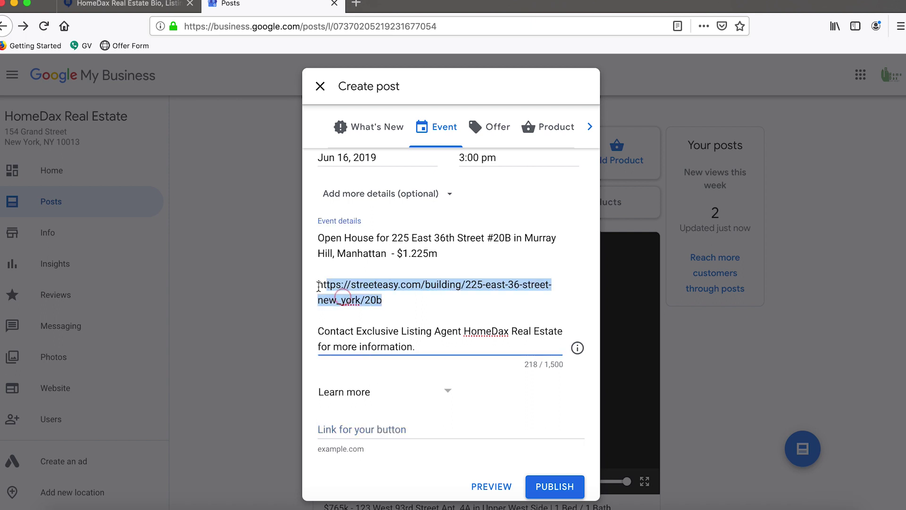
left_click(375, 288)
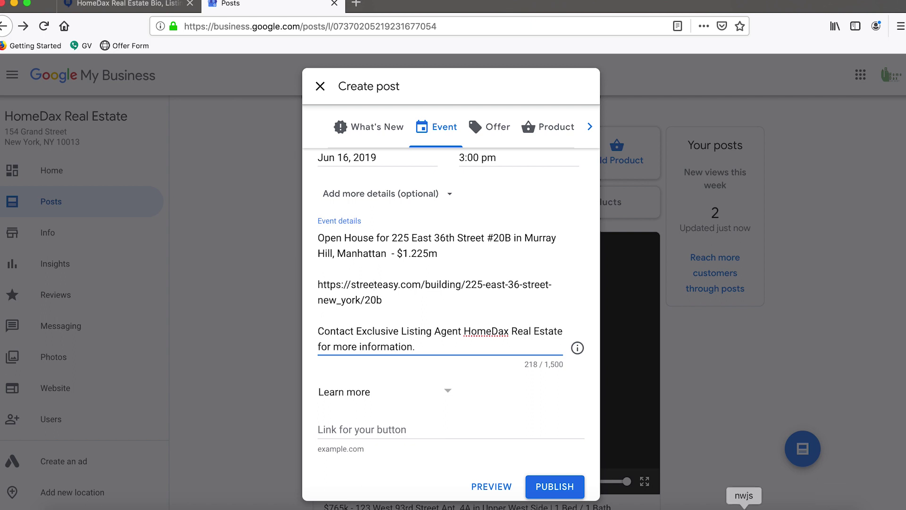
left_click(712, 505)
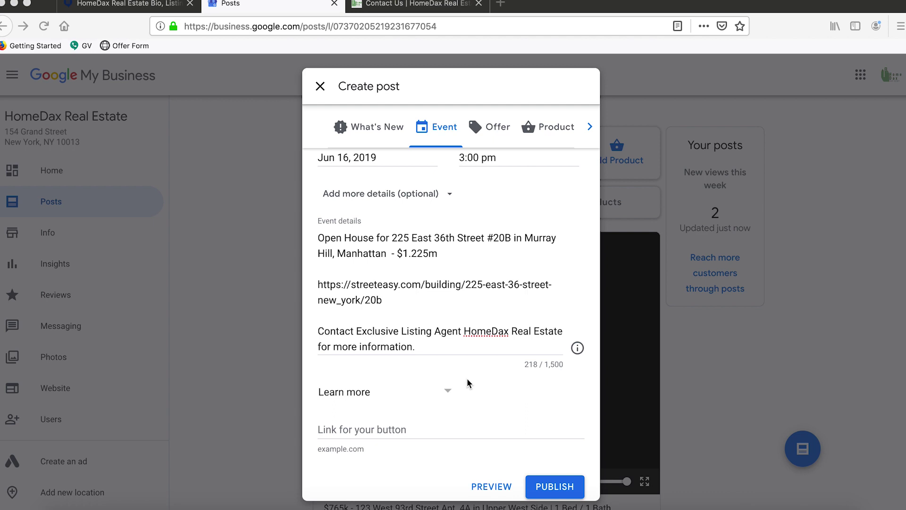
left_click(384, 429)
type("https://homedax.com/contact-us/")
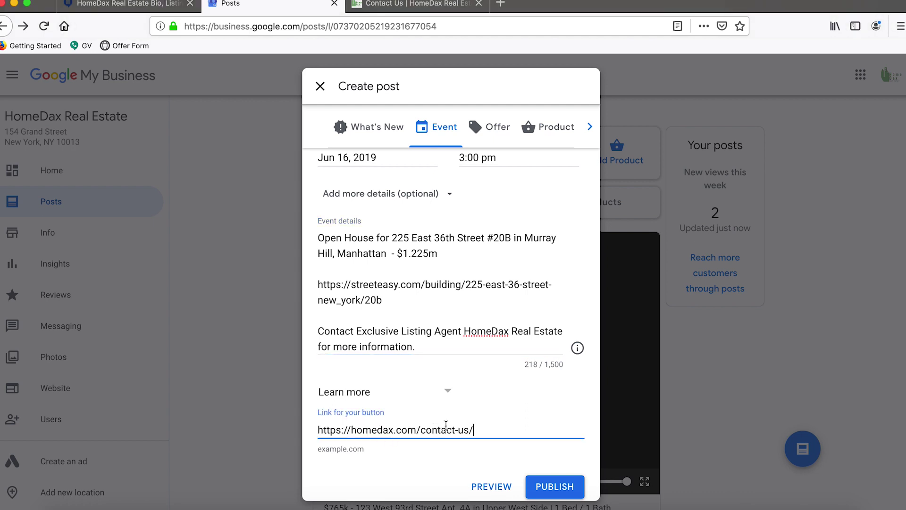
left_click_drag(357, 431, 464, 476)
left_click(473, 485)
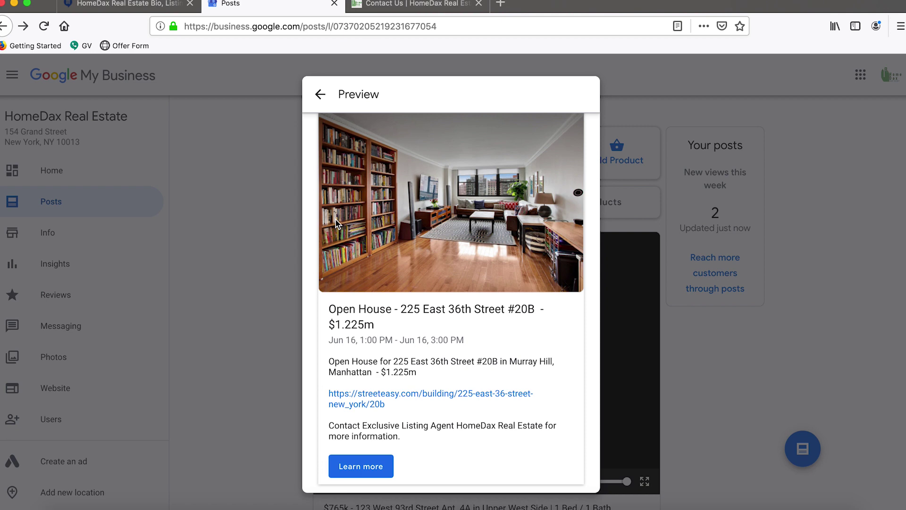
Close the preview and return to the Create post event form.
left_click(320, 94)
scroll(439, 359, "down", 7)
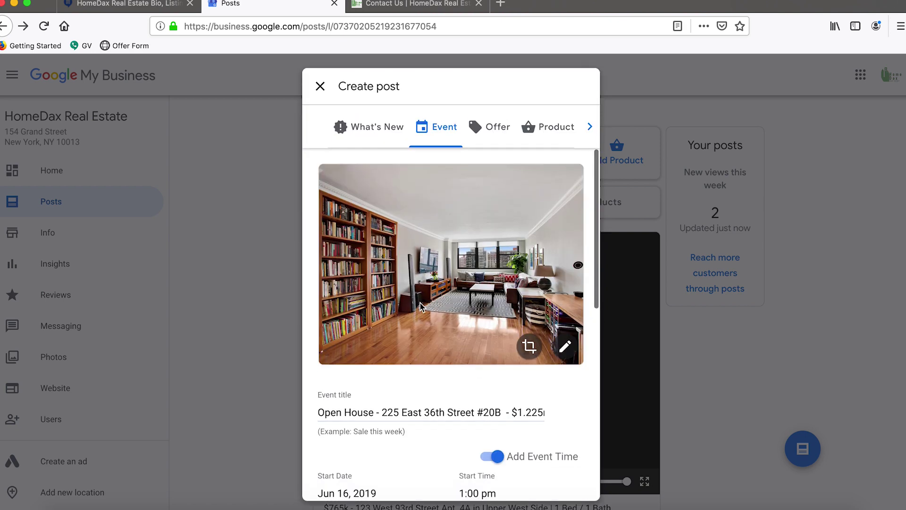
End the contact line with 'for more information:' followed by the contact-us address.
left_click(437, 352)
key("BackSpace")
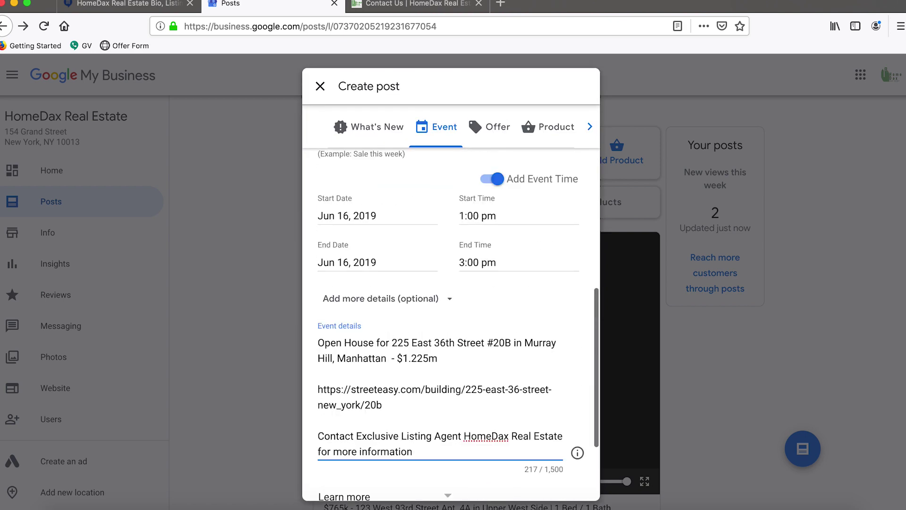
scroll(415, 380, "down", 3)
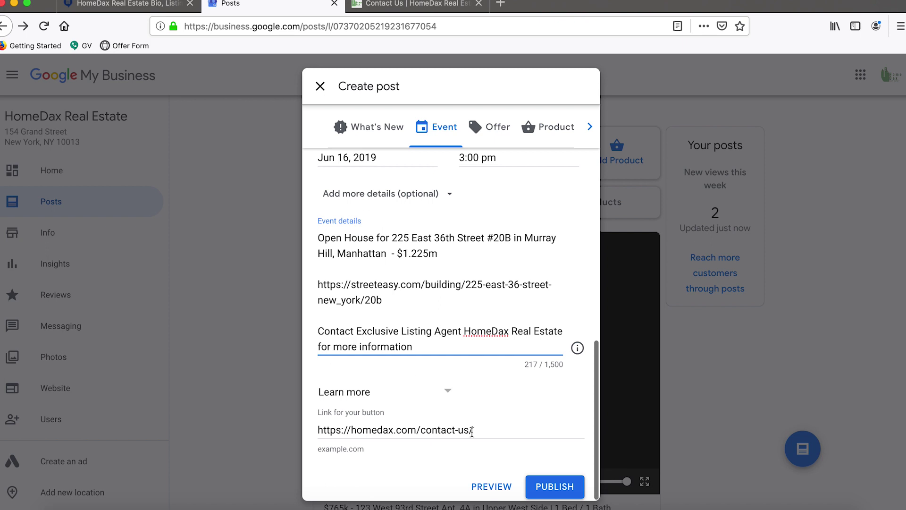
triple_click(472, 431)
key("super+c")
left_click(430, 346)
type(":")
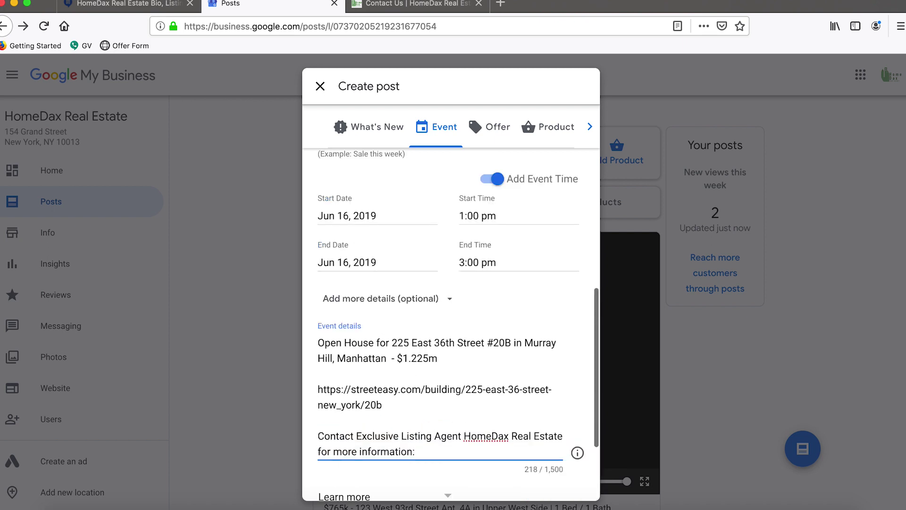
key("super+v")
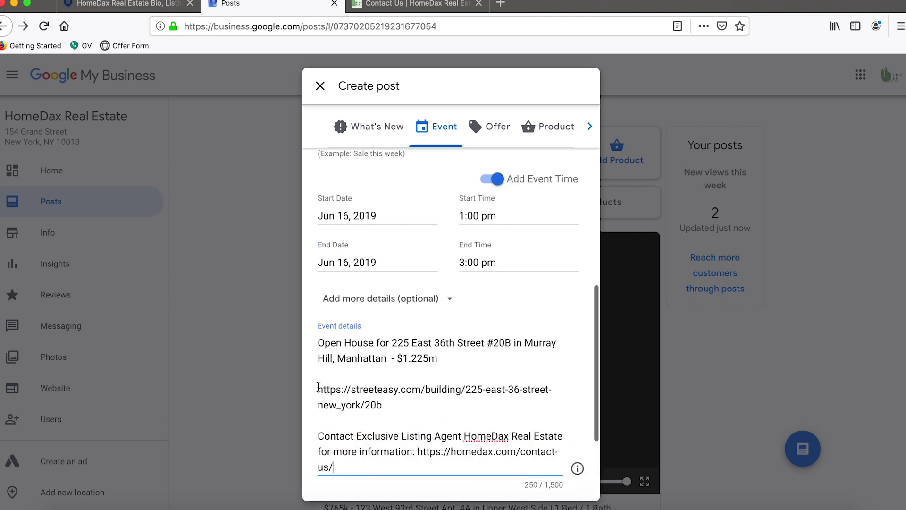
Label the StreetEasy link 'Listing Details:' and preview the revised post.
left_click(318, 387)
type("Listing ")
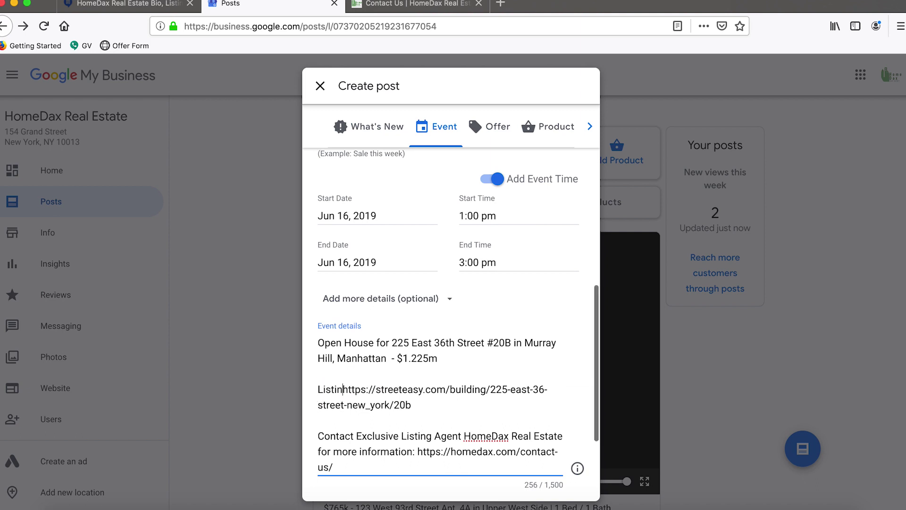
type("Informa")
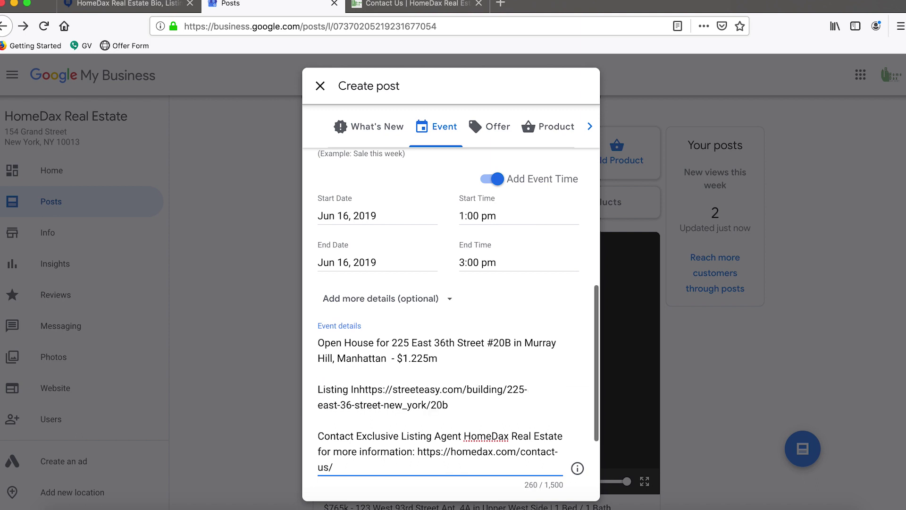
type("tion")
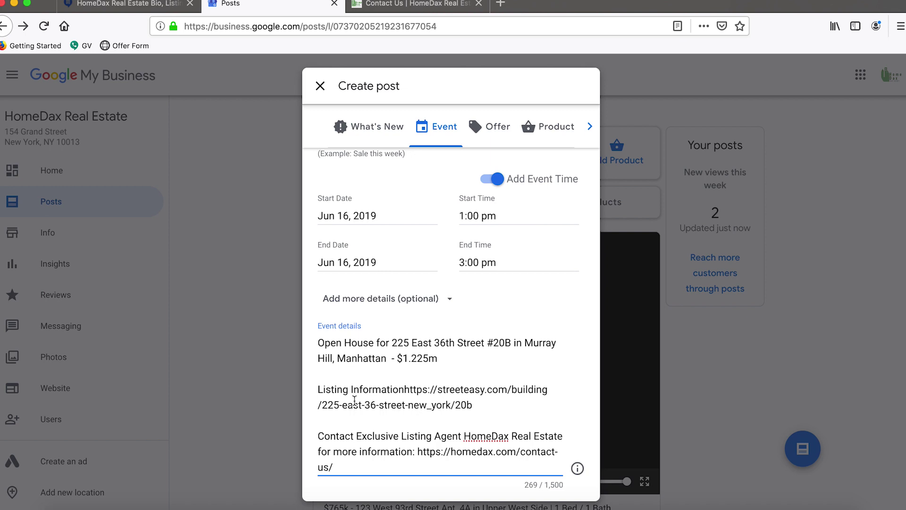
double_click(362, 389)
type("De")
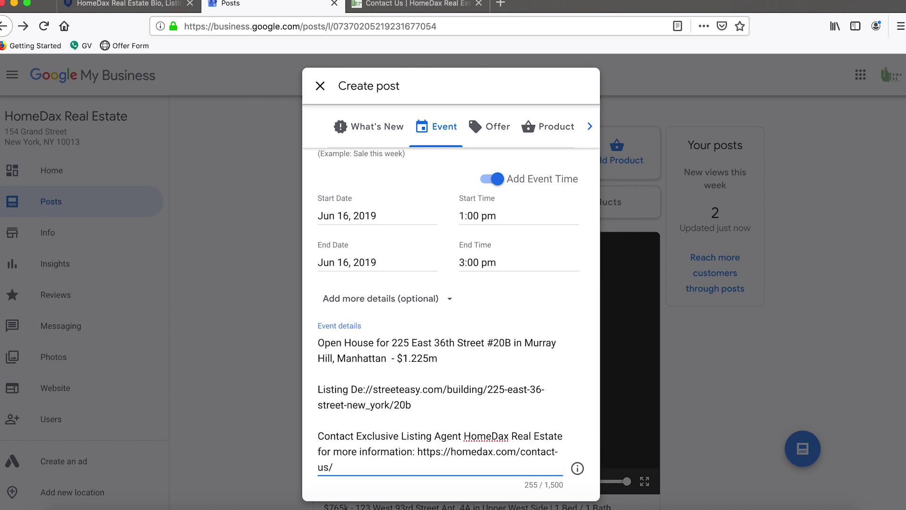
type("tails")
key("ctrl+z")
key("ctrl+z")
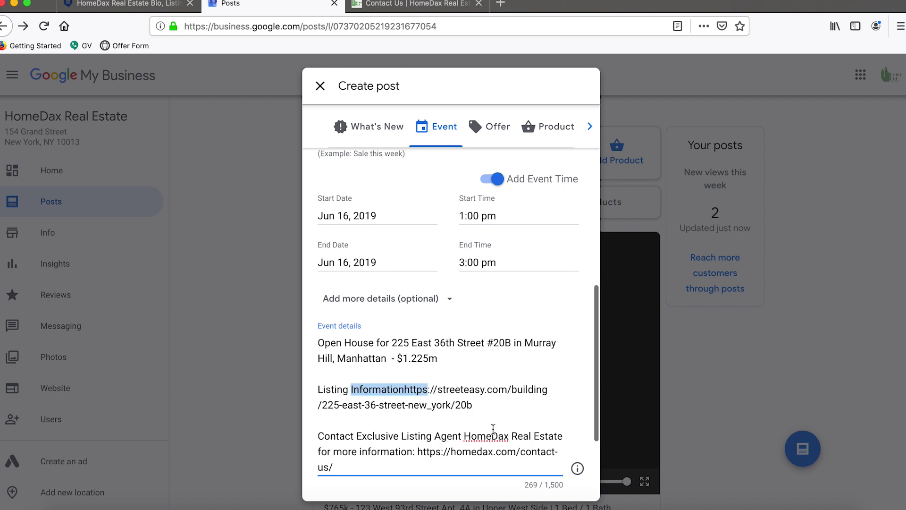
left_click(469, 420)
left_click(403, 390)
key("alt+BackSpace")
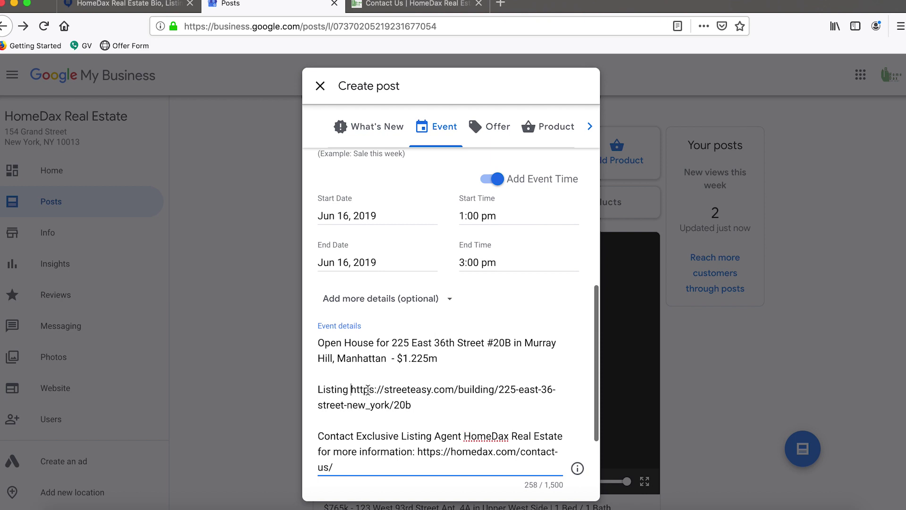
type("Details:")
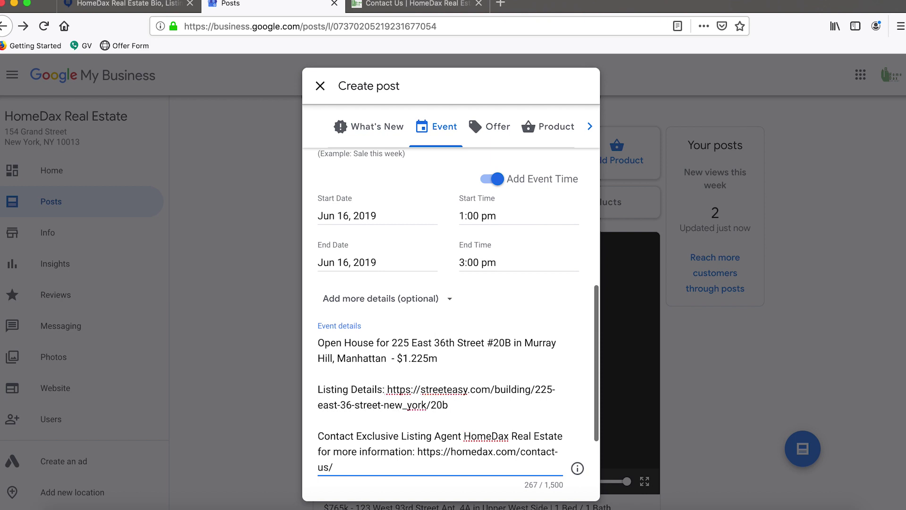
scroll(409, 420, "down", 3)
left_click(491, 487)
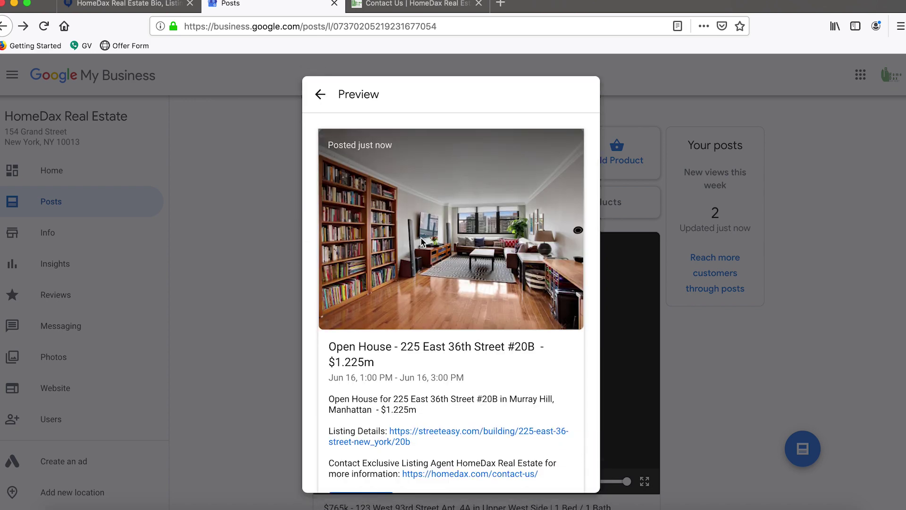
Review the post preview and publish the open-house event post.
scroll(421, 237, "down", 3)
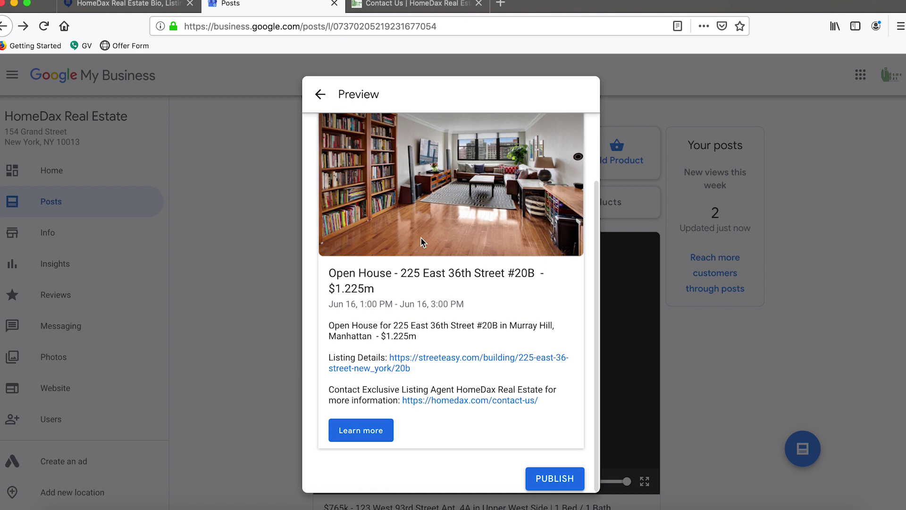
left_click(541, 478)
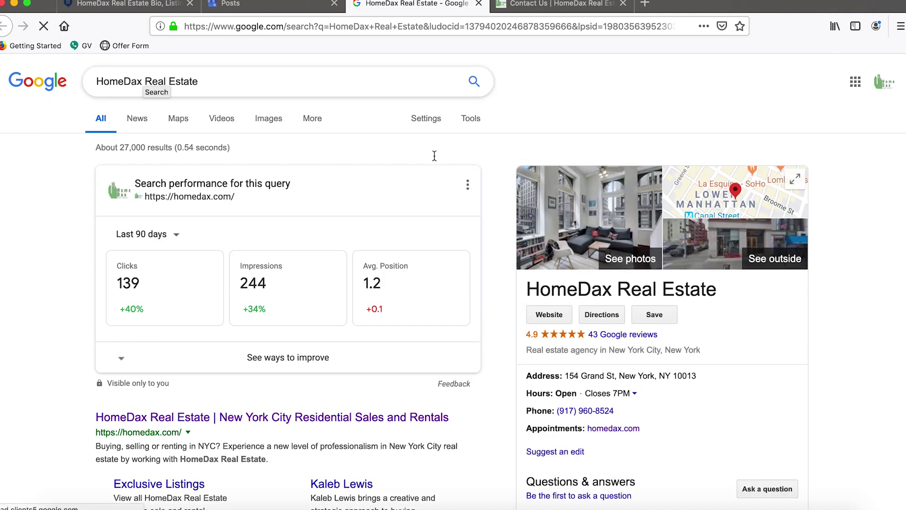
View the open-house post among HomeDax Real Estate's posts on Google, then close it.
scroll(523, 199, "down", 4)
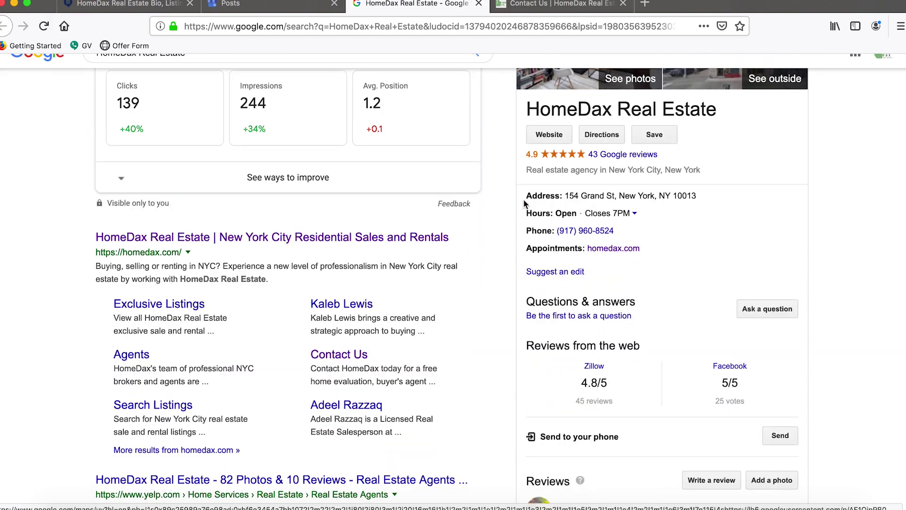
scroll(524, 202, "down", 3)
scroll(574, 206, "down", 4)
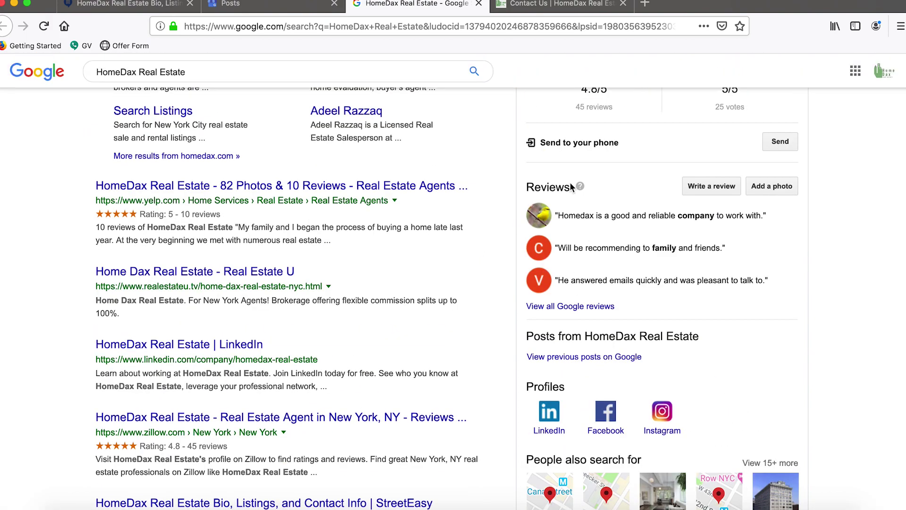
scroll(570, 218, "down", 2)
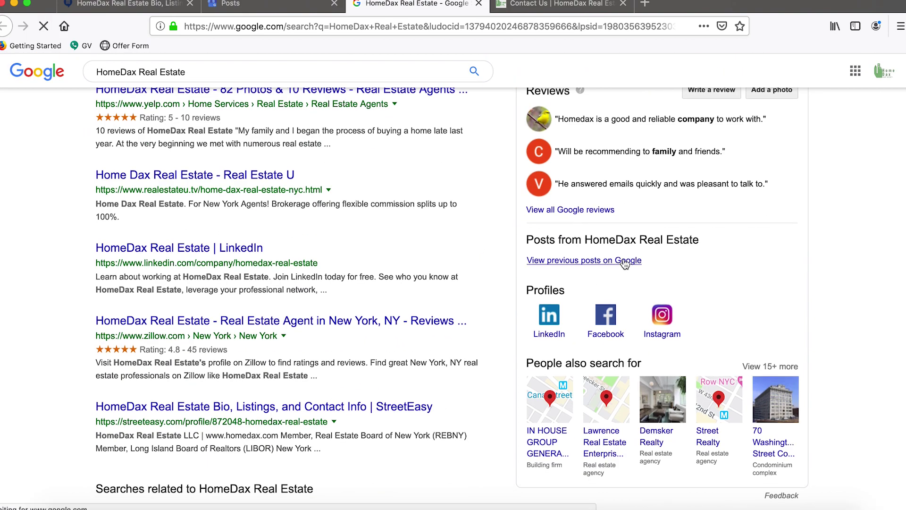
left_click(625, 261)
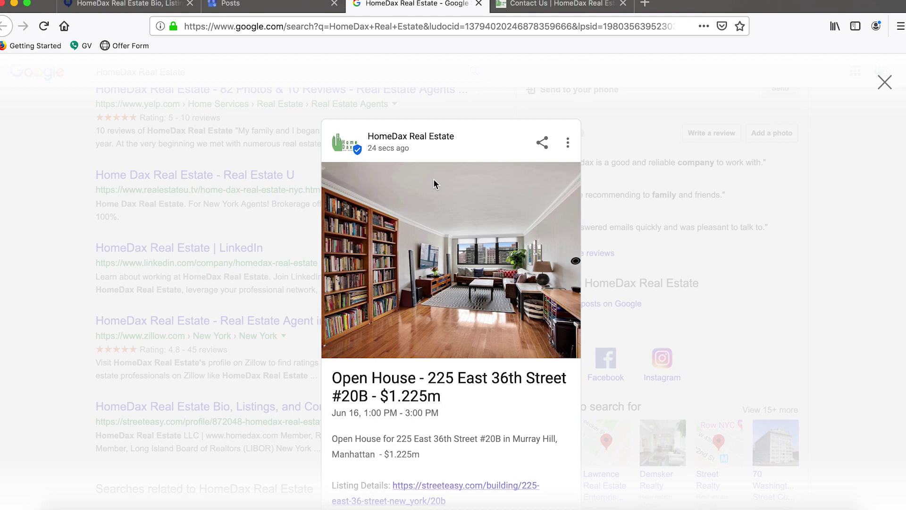
left_click(646, 147)
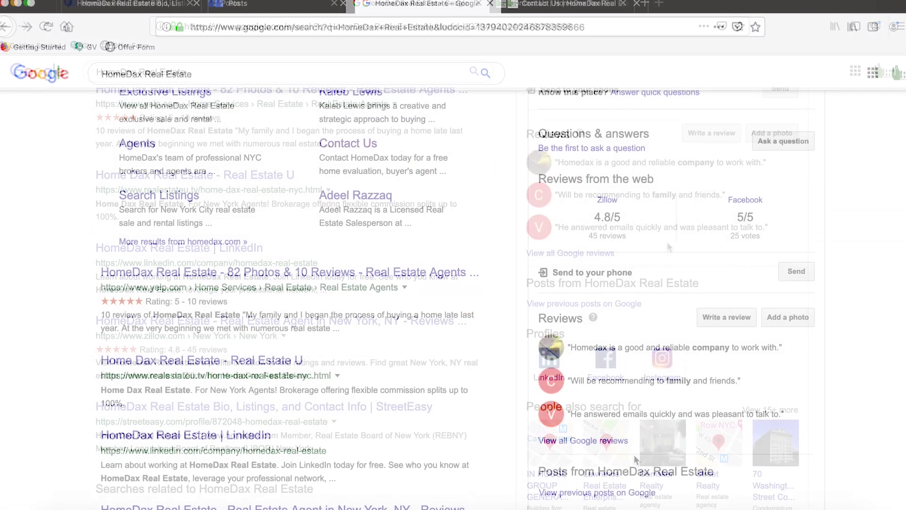